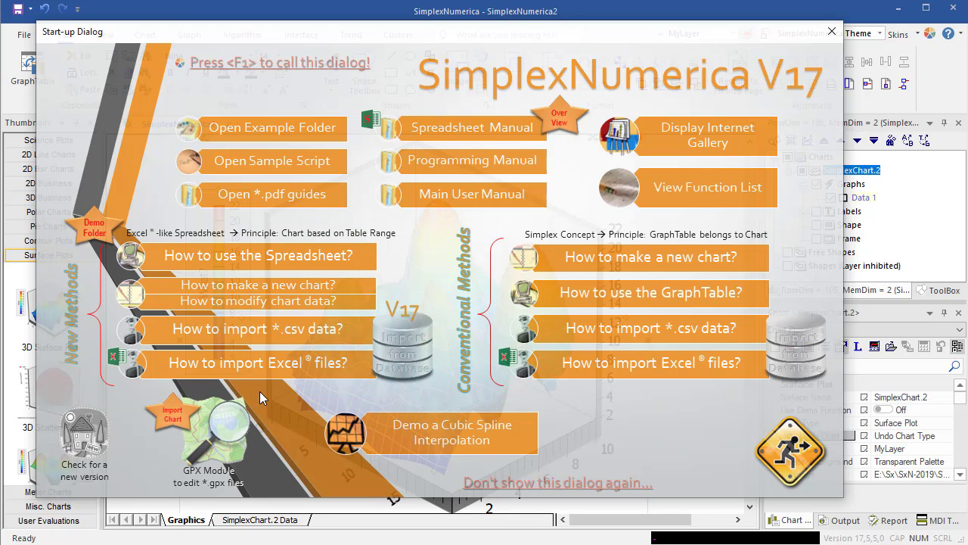
# Step: Start the conventional guide on making a new chart, view the surface chart's associated GraphTable, and close the guide
pyautogui.click(622, 262)
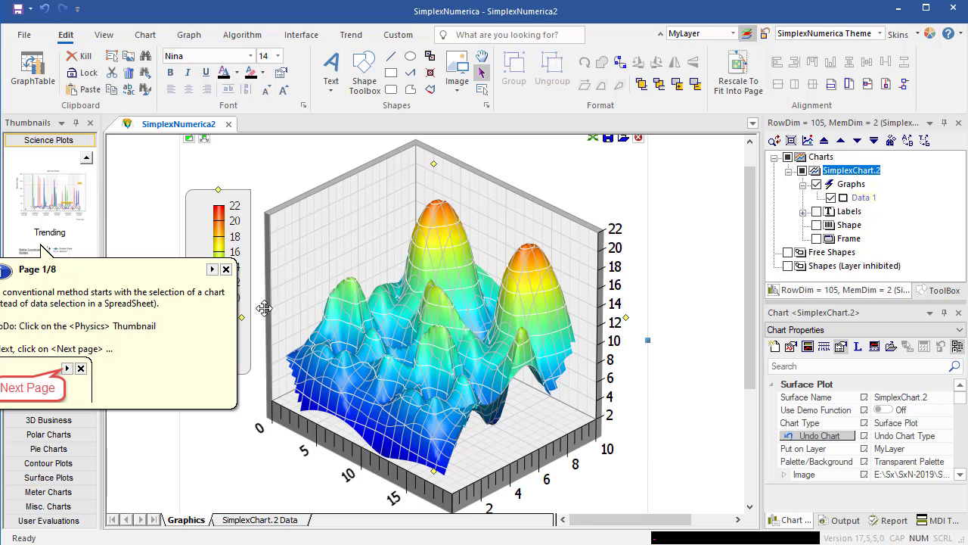
pyautogui.click(214, 271)
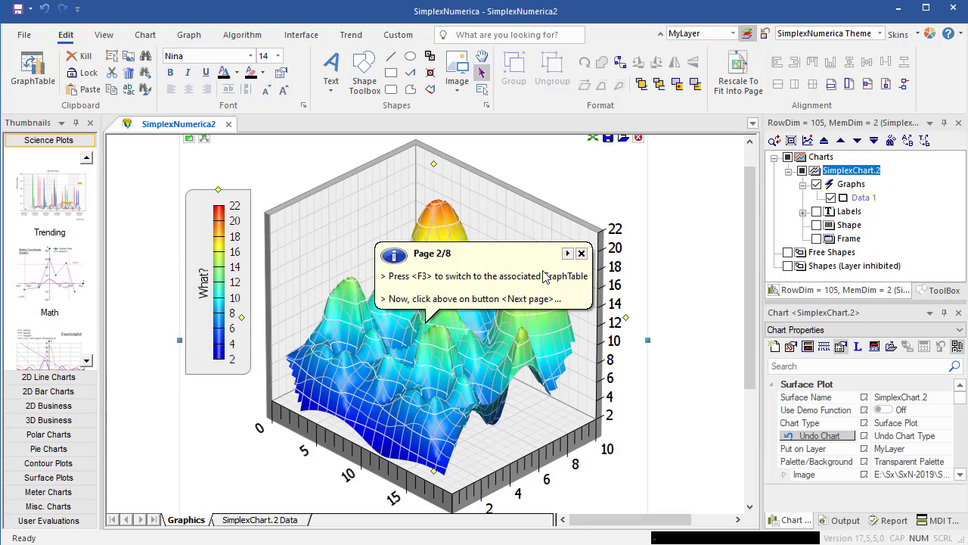
pyautogui.press('F3')
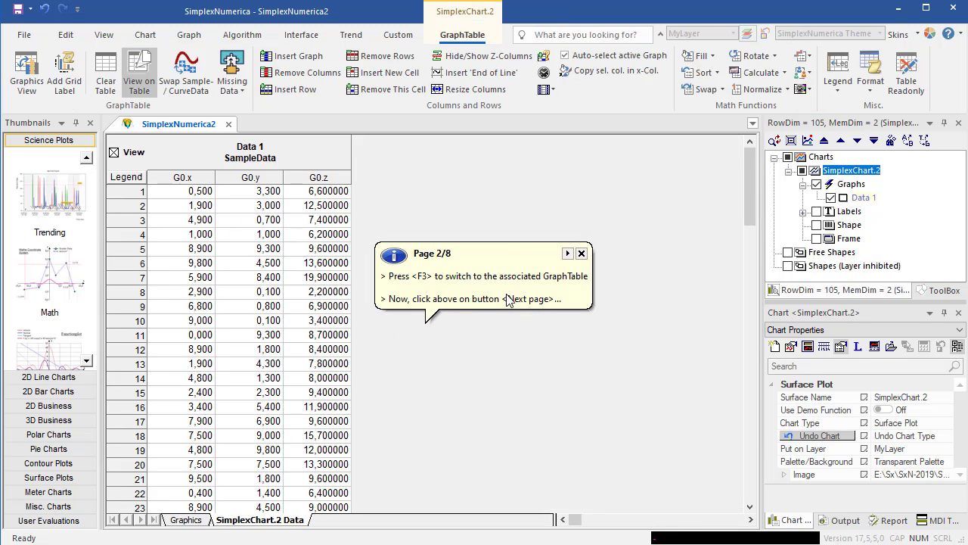
pyautogui.click(581, 254)
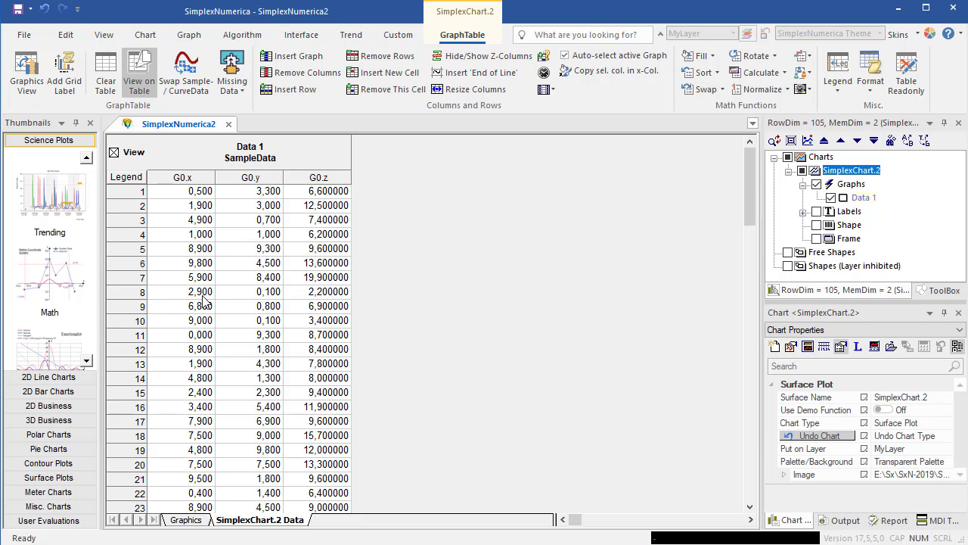
pyautogui.press('F3')
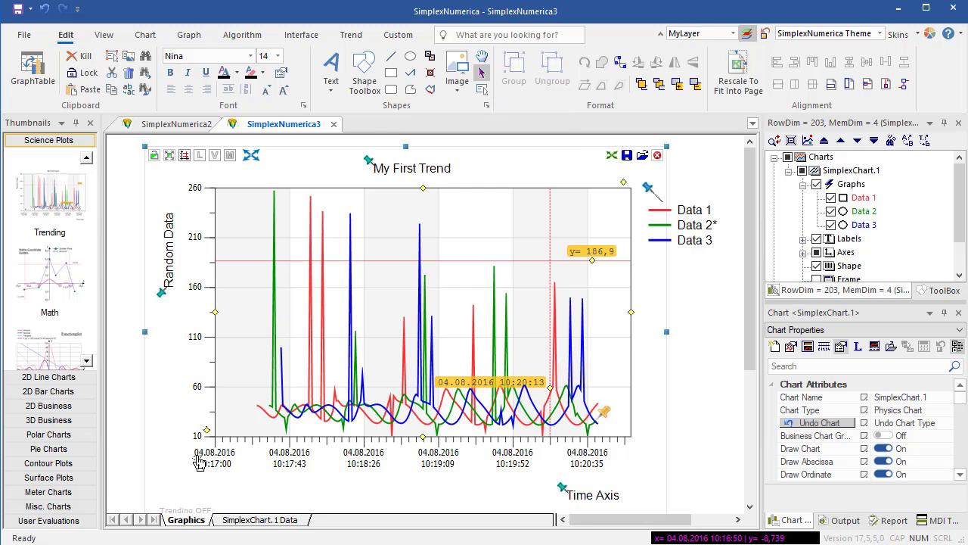
# Step: Open the recent document Sales Performance.sx and look over its charts through to the Non-compulsory Expenditure chart
pyautogui.hotkey('alt', 'f')
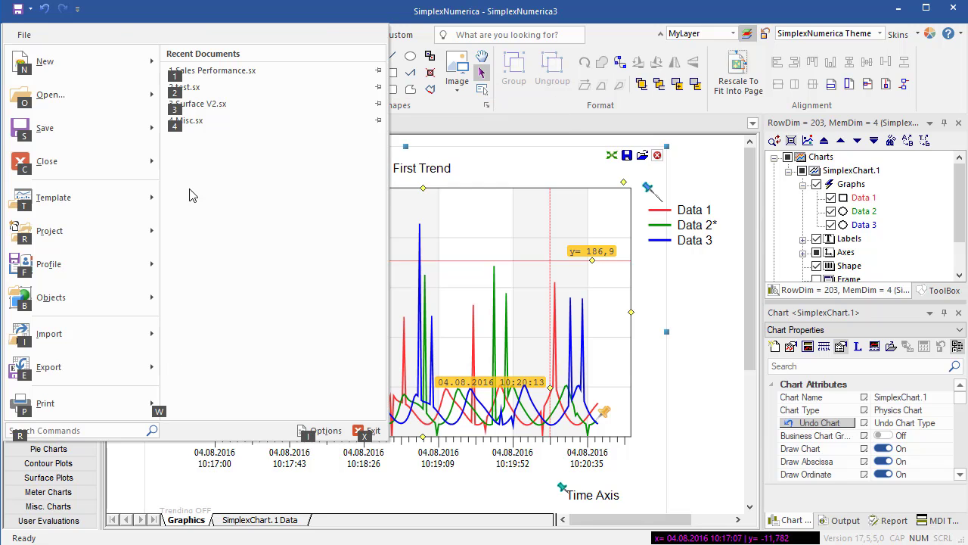
pyautogui.click(224, 86)
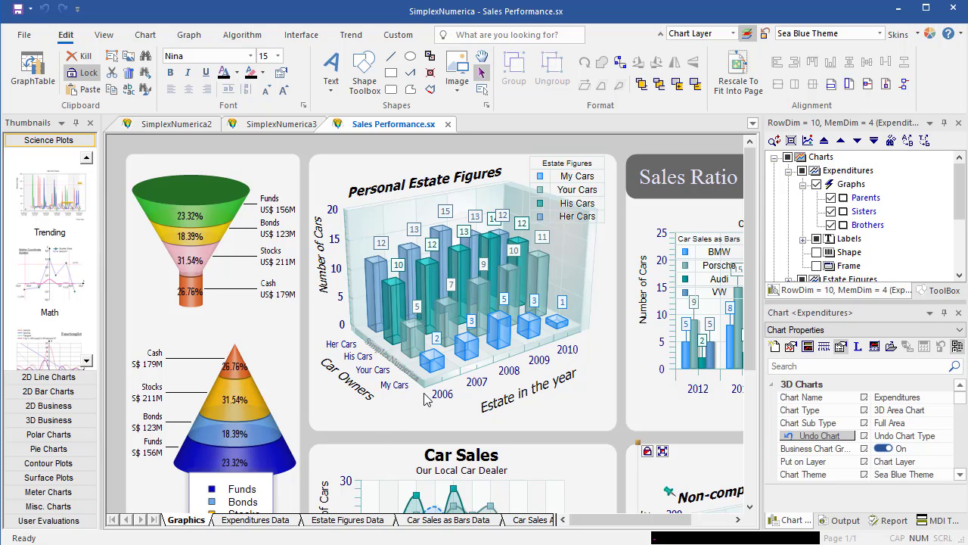
pyautogui.moveTo(749, 350); pyautogui.dragTo(749, 452)
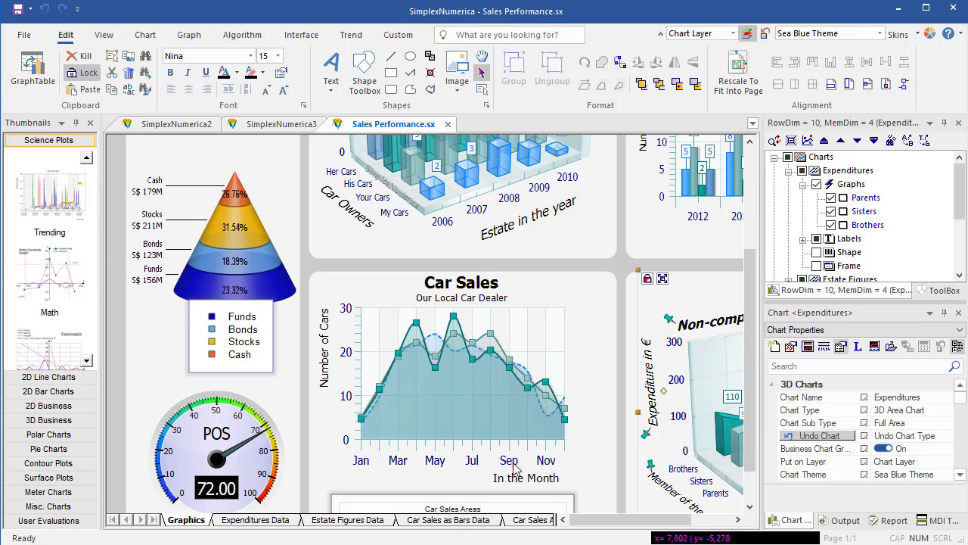
pyautogui.moveTo(619, 520); pyautogui.dragTo(664, 522)
pyautogui.moveTo(754, 421); pyautogui.dragTo(752, 450)
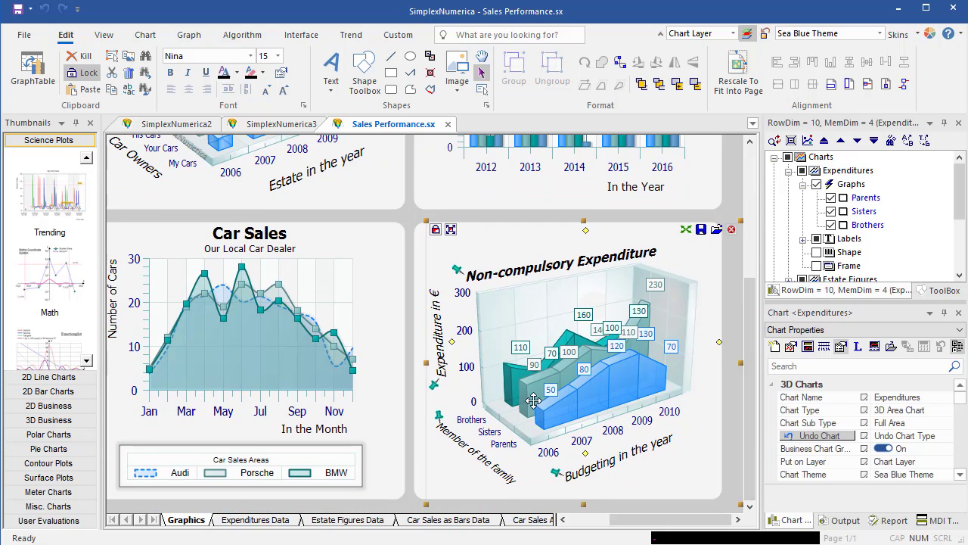
pyautogui.click(272, 126)
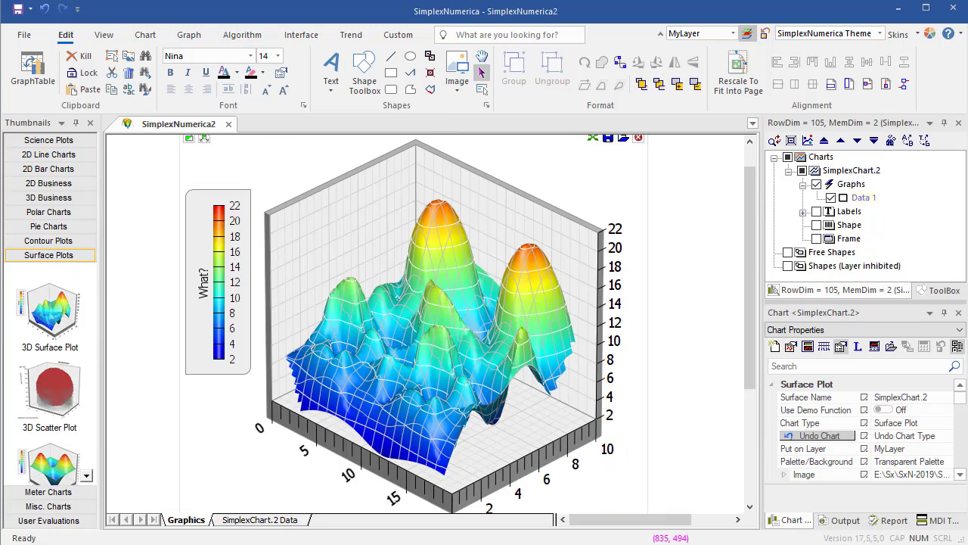
# Step: From the start-up dialog's example folder, browse to SimplexNumerica\Sample Data and show all files (*.*)
pyautogui.click(678, 327)
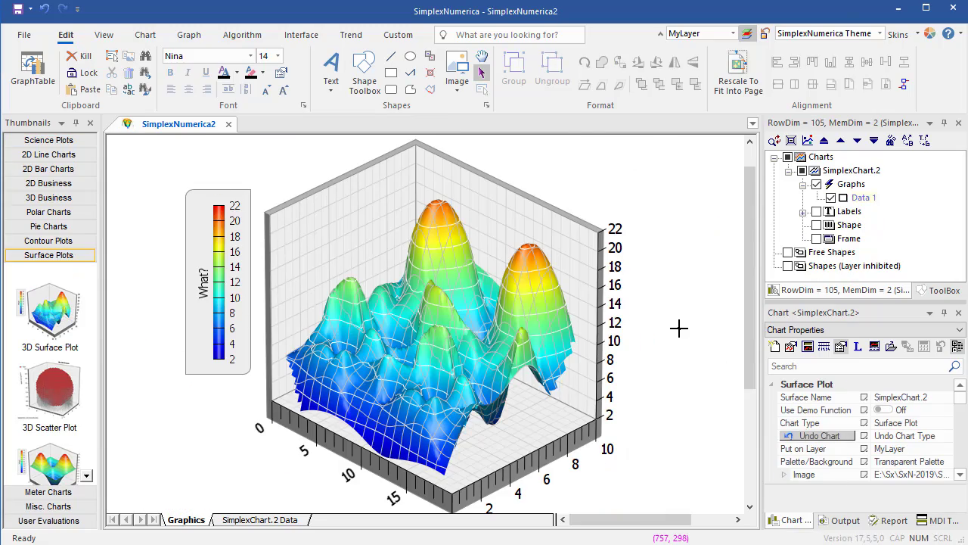
pyautogui.press('F1')
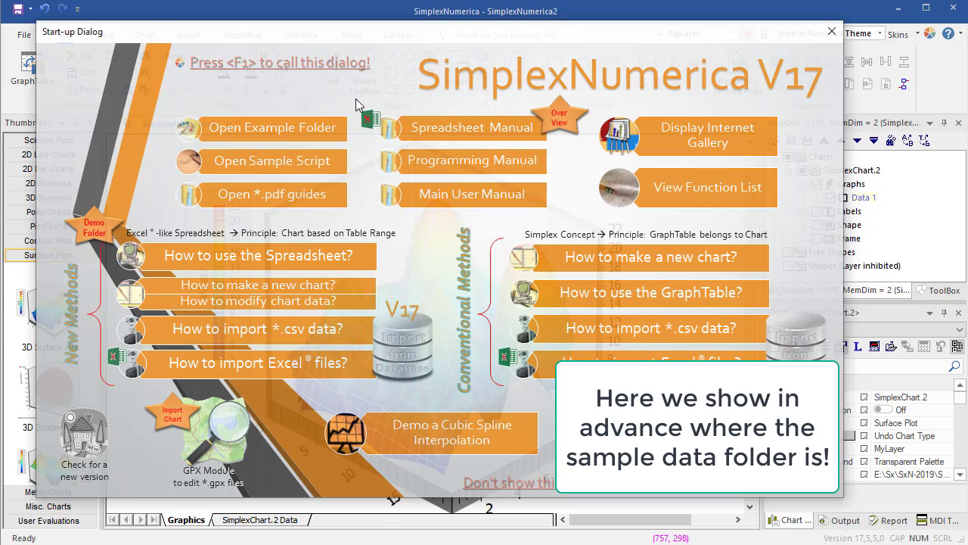
pyautogui.click(266, 138)
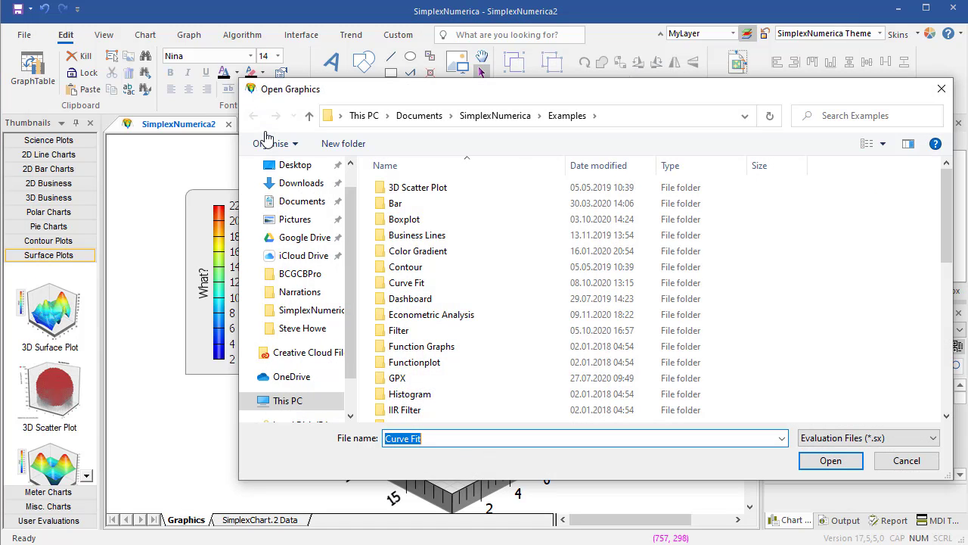
pyautogui.click(491, 117)
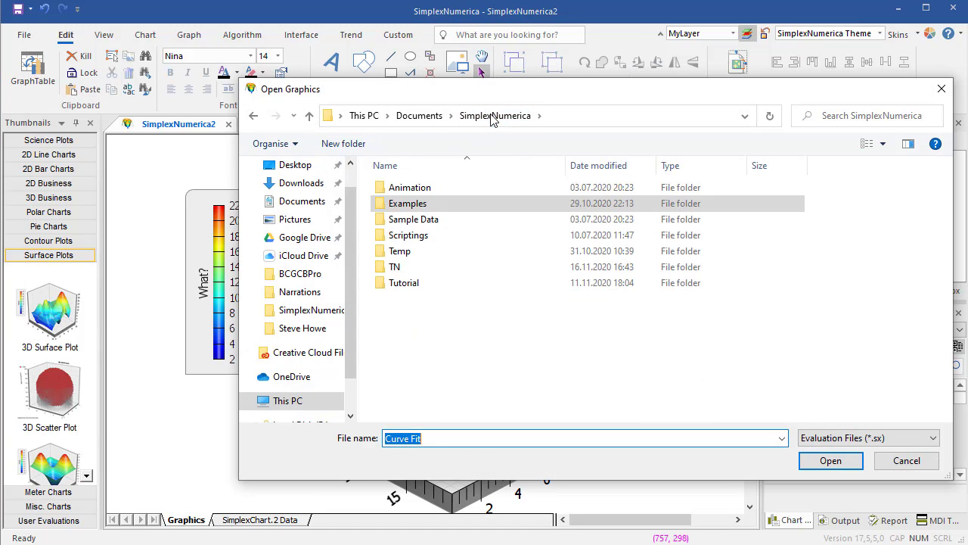
pyautogui.doubleClick(404, 221)
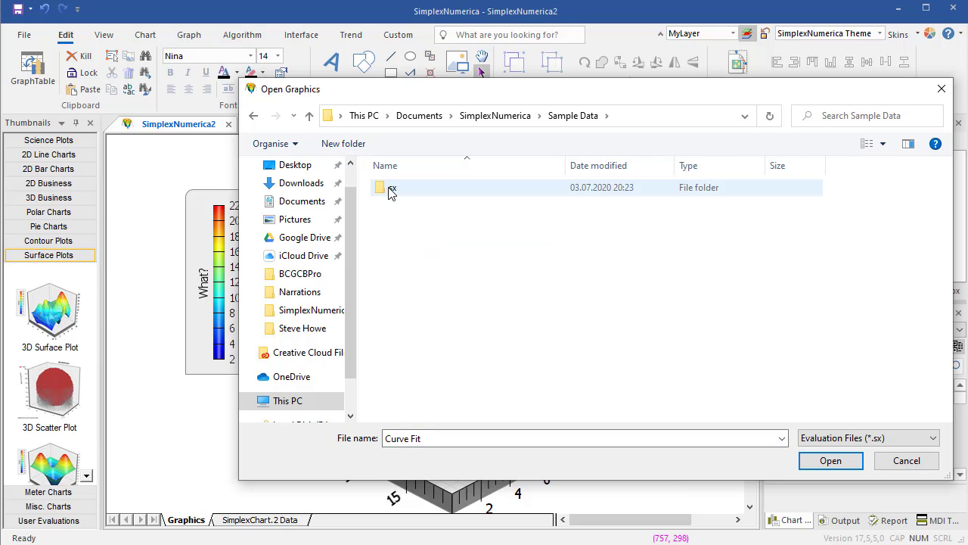
pyautogui.click(484, 435)
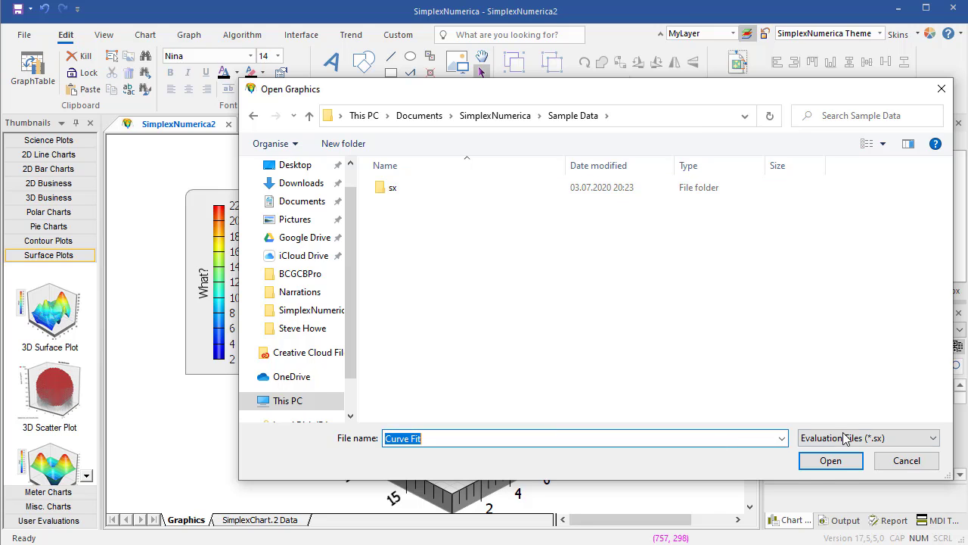
pyautogui.click(846, 439)
pyautogui.click(813, 458)
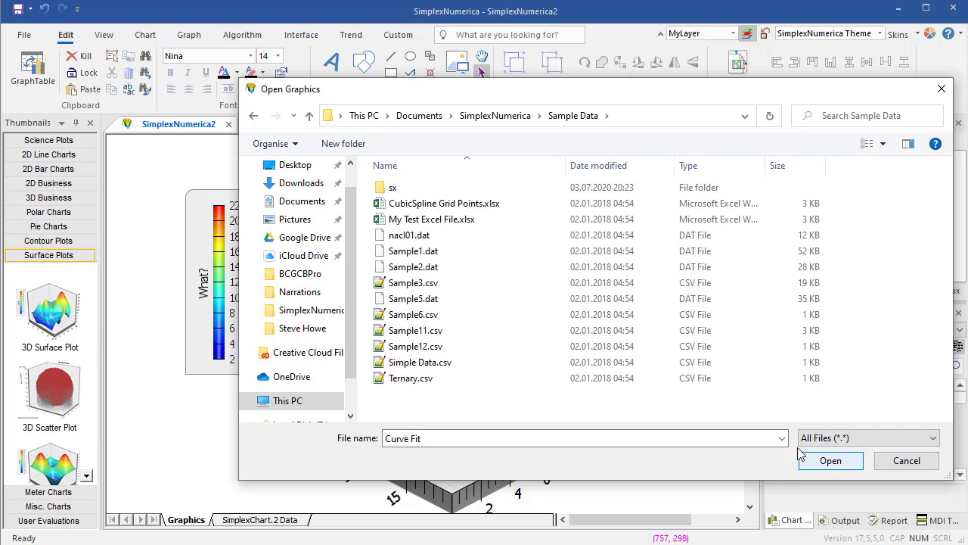
# Step: Copy the full path of the Sample Data folder and dismiss the Open Graphics dialog
pyautogui.click(625, 122)
pyautogui.rightClick(503, 113)
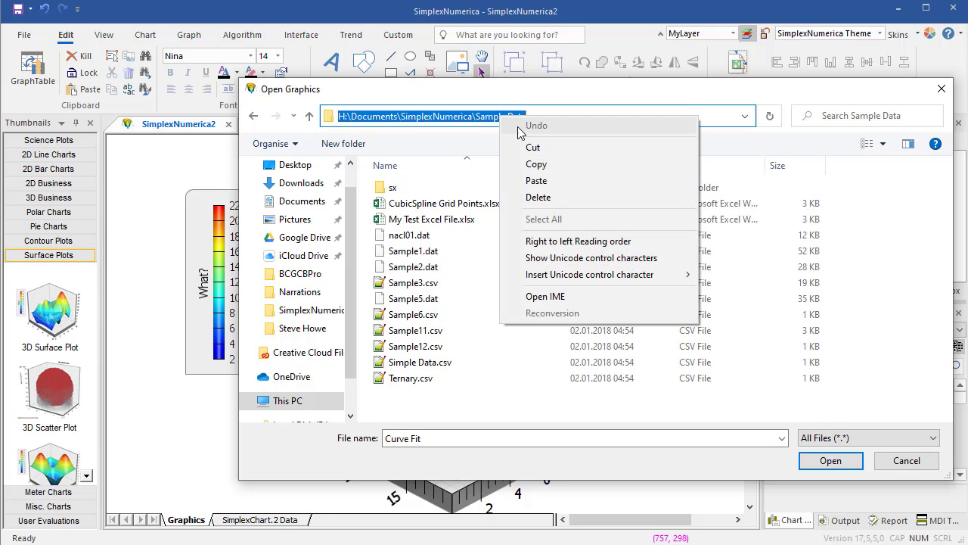
pyautogui.click(539, 164)
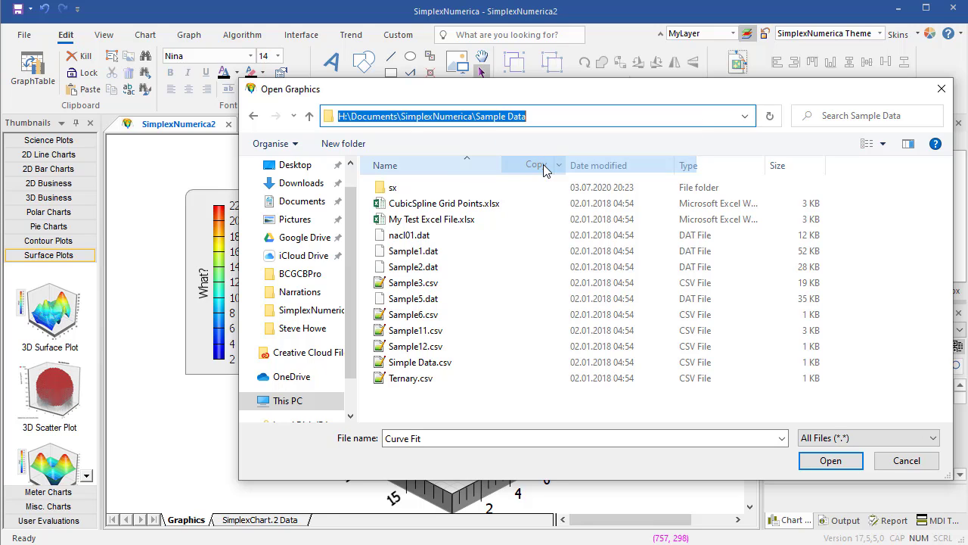
pyautogui.click(880, 460)
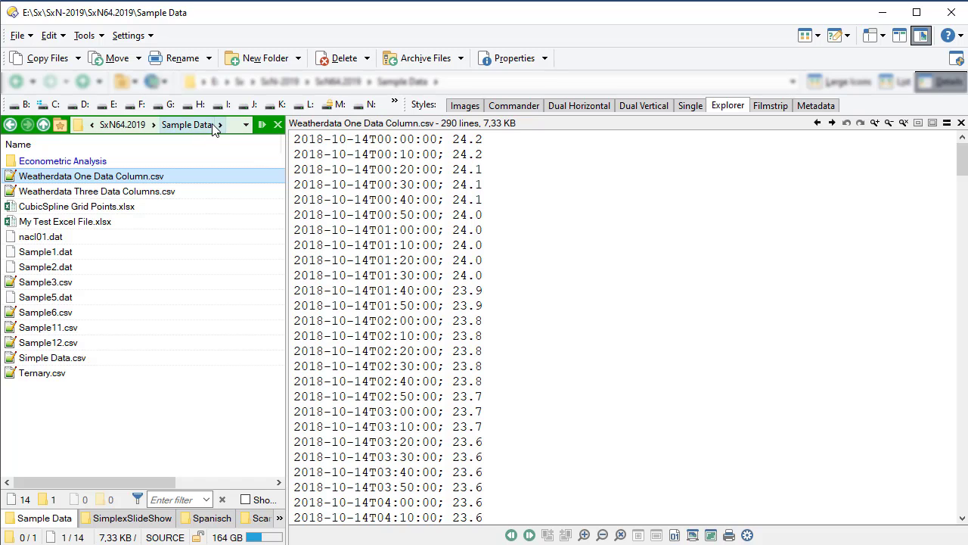
# Step: In the file manager, preview Weatherdata Three Data Columns.csv, the two Excel workbooks, nacl01.dat, Sample1.dat and Sample2.dat to examine their structure
pyautogui.click(104, 195)
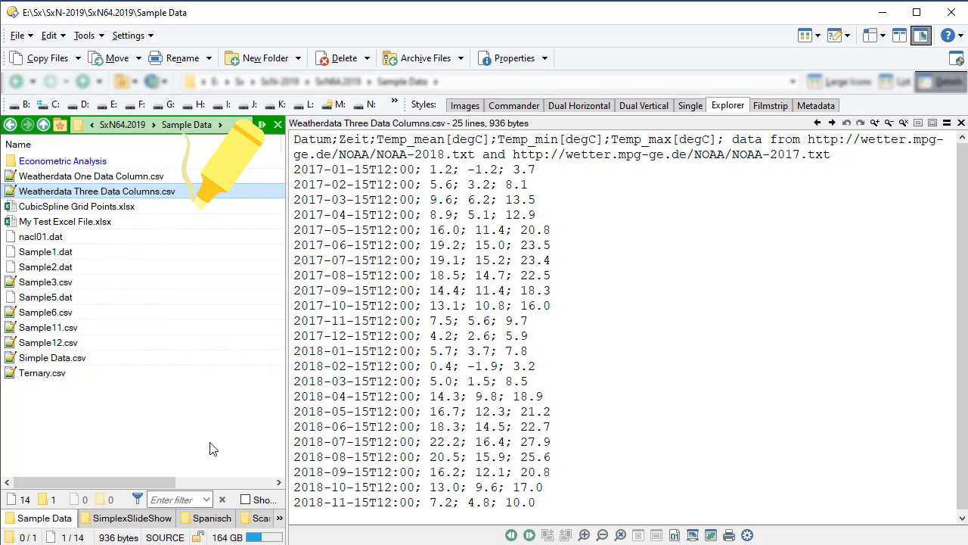
pyautogui.press('Down')
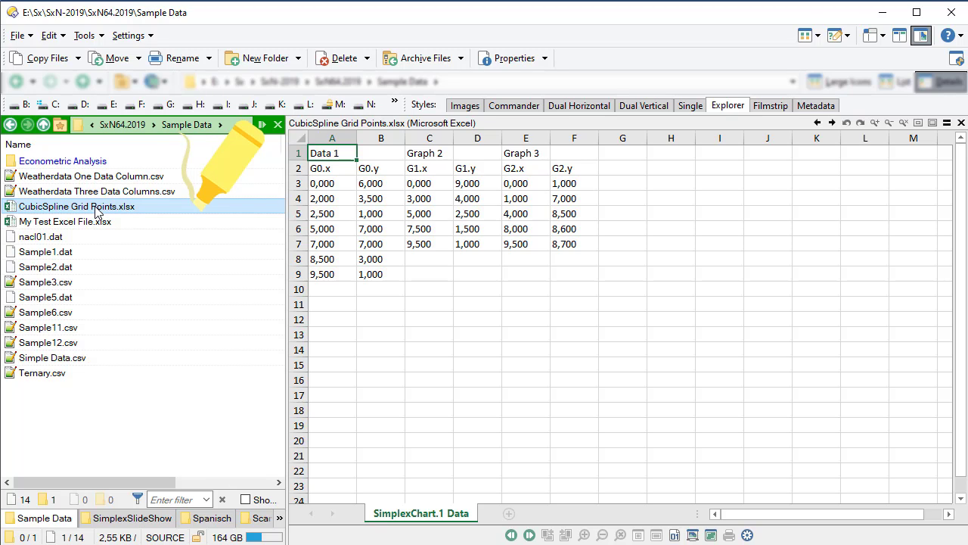
pyautogui.click(96, 219)
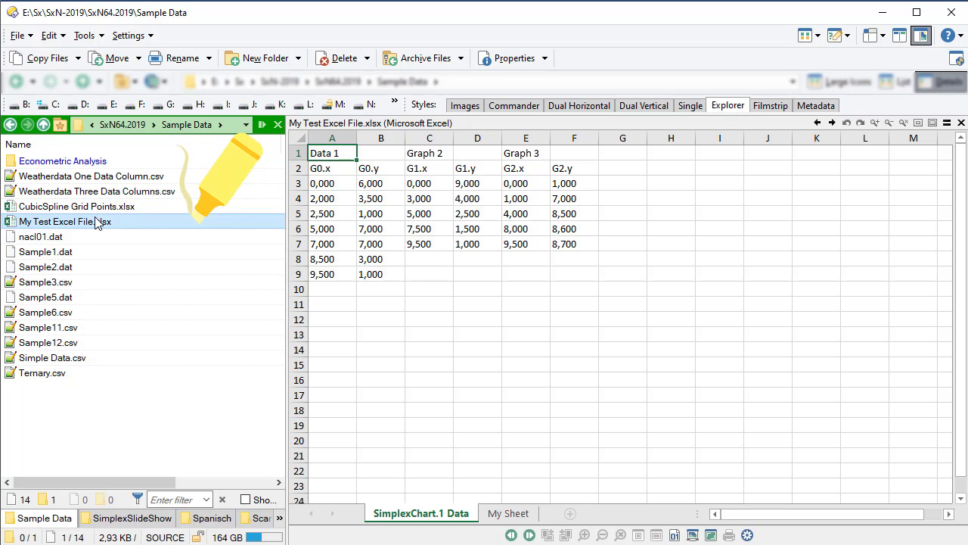
pyautogui.click(68, 239)
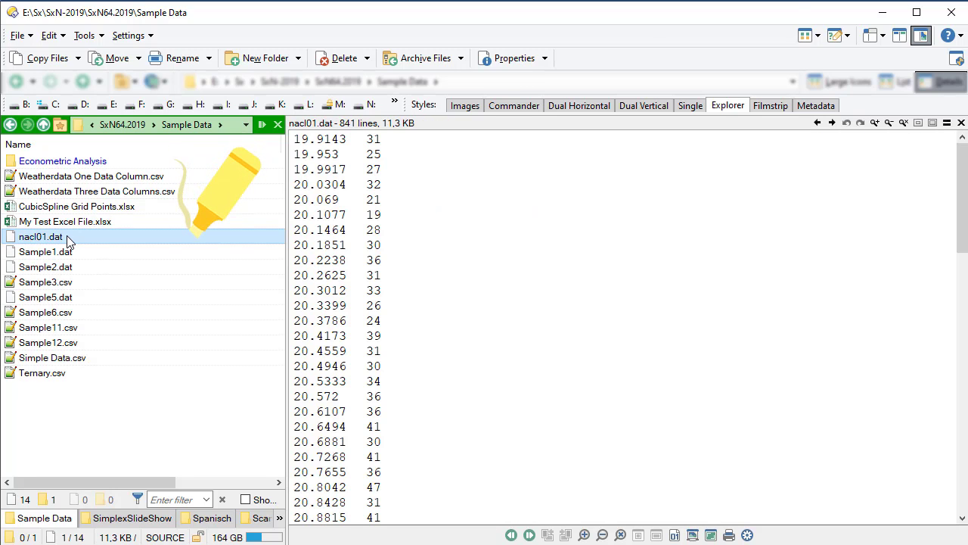
pyautogui.click(66, 255)
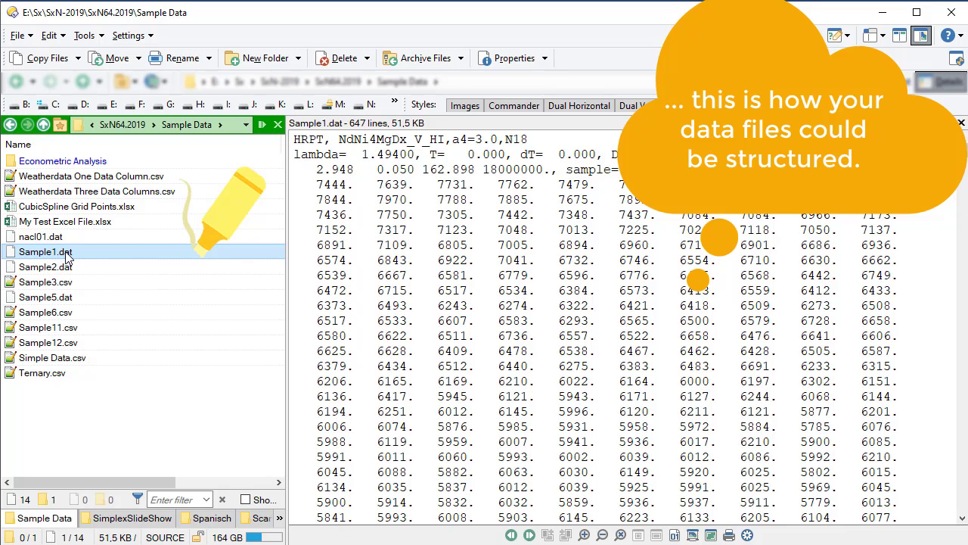
pyautogui.click(64, 272)
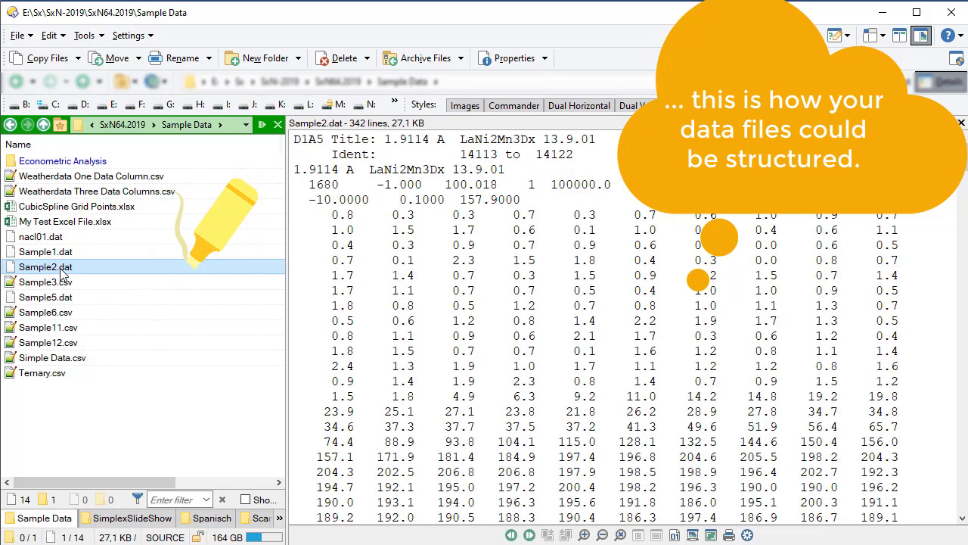
# Step: Preview the remaining sample files from Sample3.csv through Simple Data.csv and Ternary.csv to examine their column layouts
pyautogui.click(63, 281)
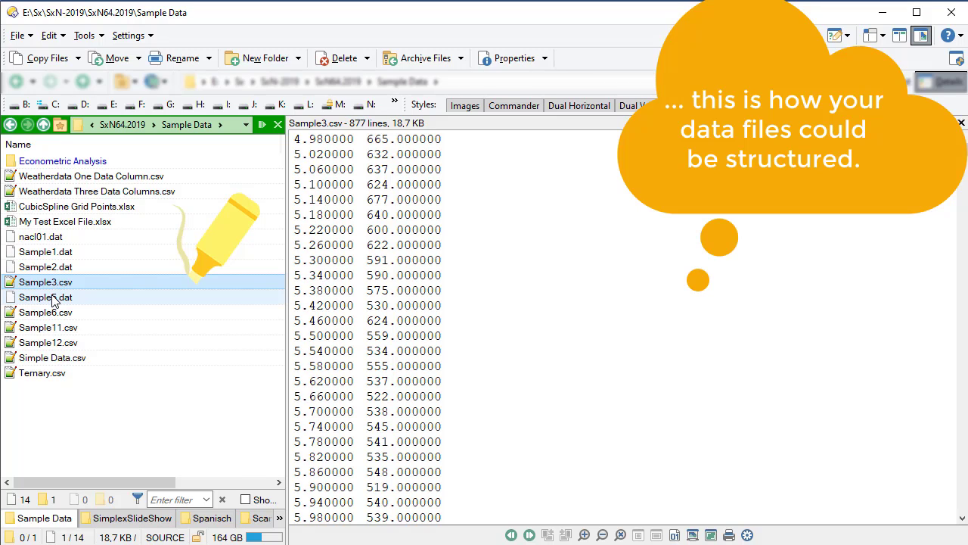
pyautogui.click(56, 297)
pyautogui.click(64, 313)
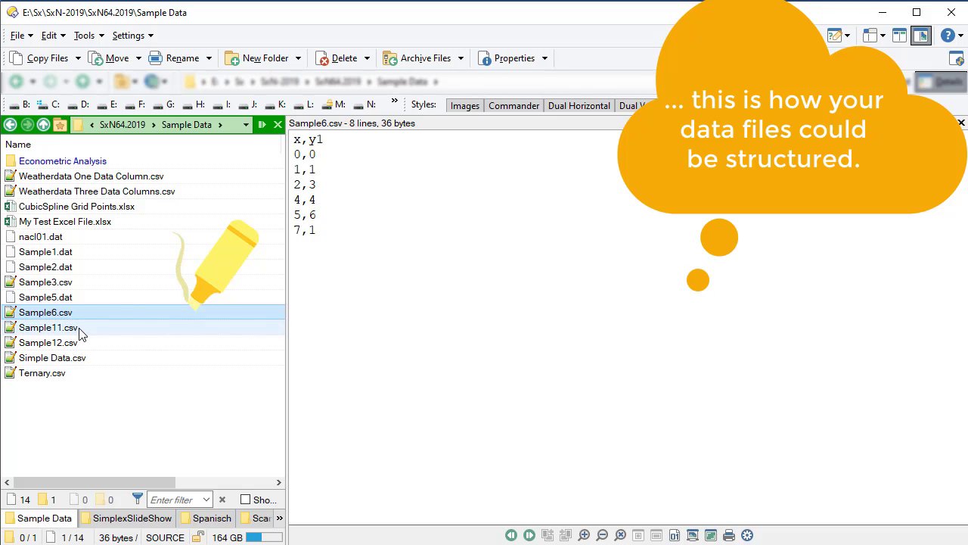
pyautogui.click(82, 331)
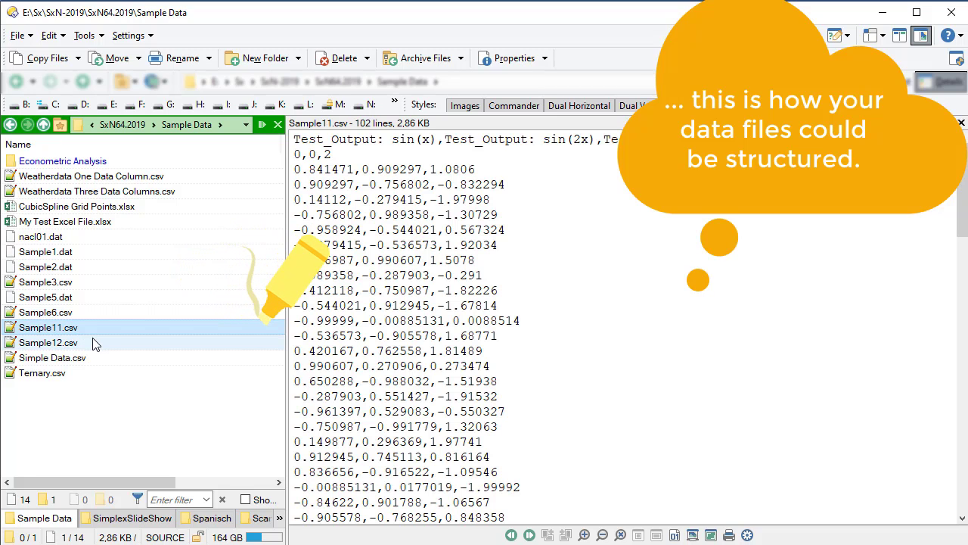
pyautogui.click(95, 345)
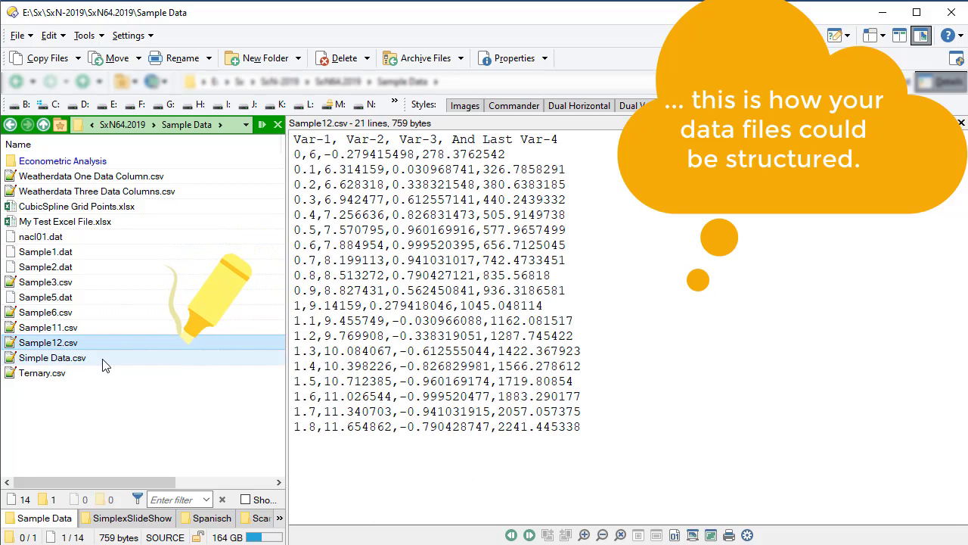
pyautogui.click(100, 360)
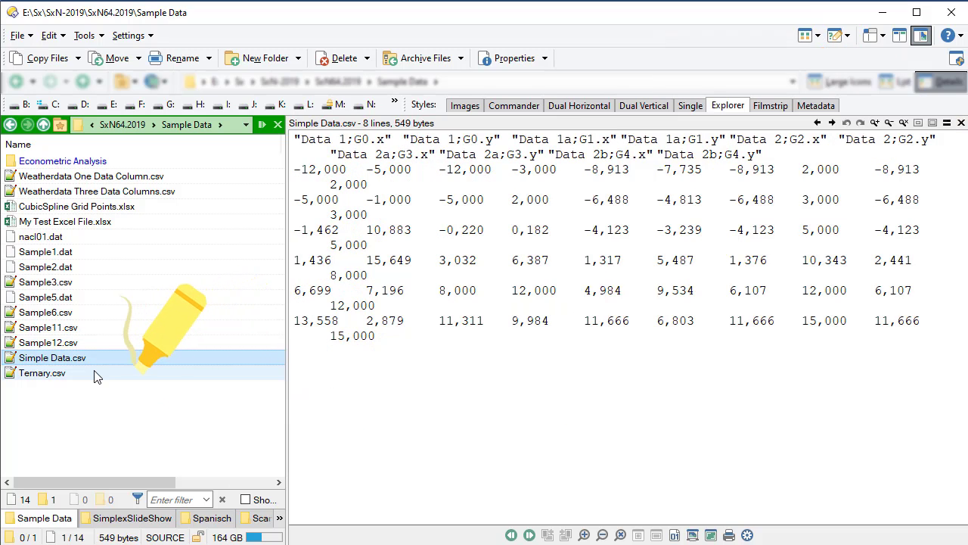
pyautogui.click(91, 372)
# Step: Open the Econometric Analysis folder and preview Time-series data.xls, food xml.gdt and KMdata.gdt
pyautogui.doubleClick(72, 161)
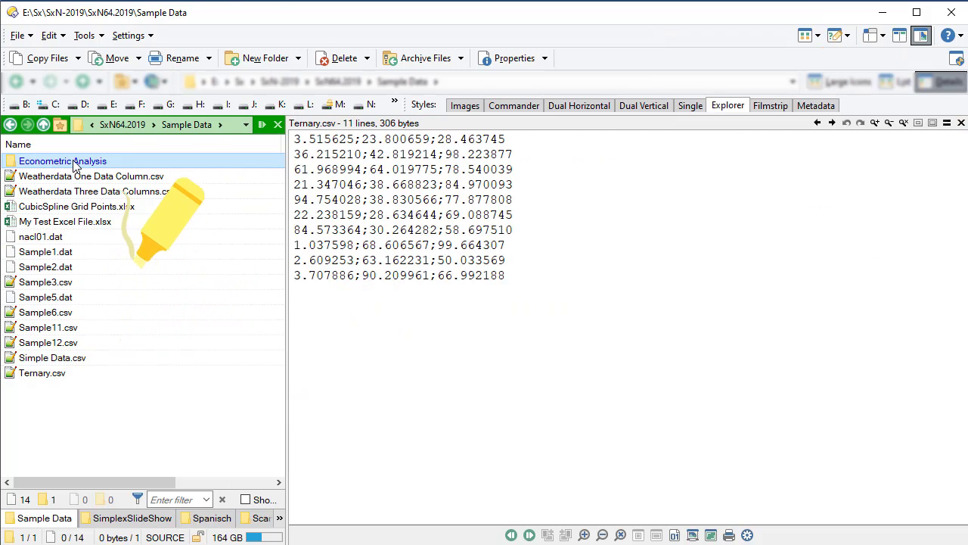
pyautogui.click(74, 167)
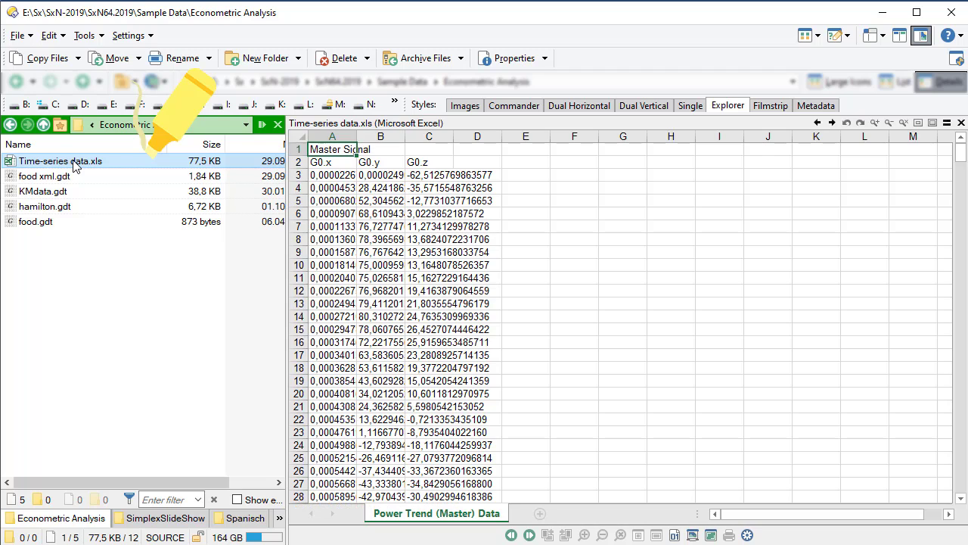
pyautogui.click(74, 176)
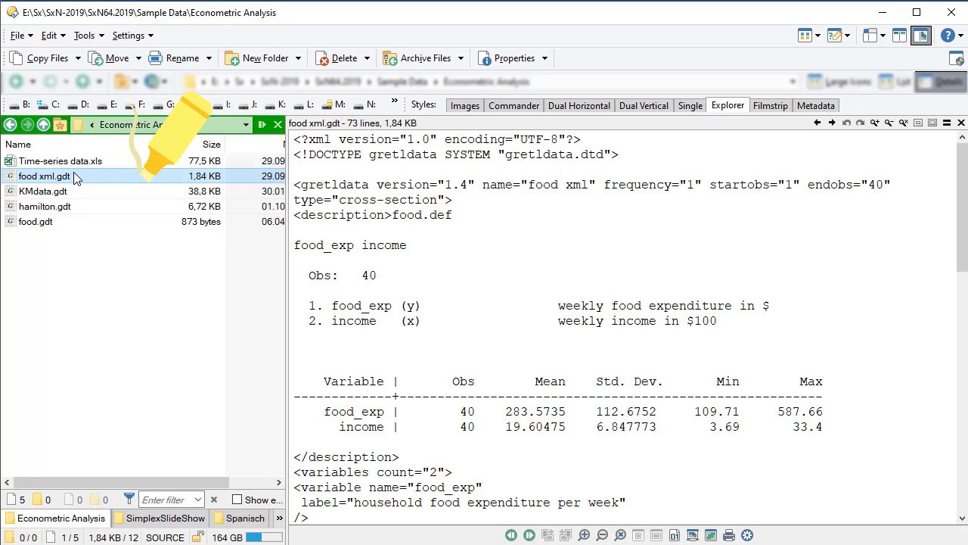
pyautogui.click(74, 192)
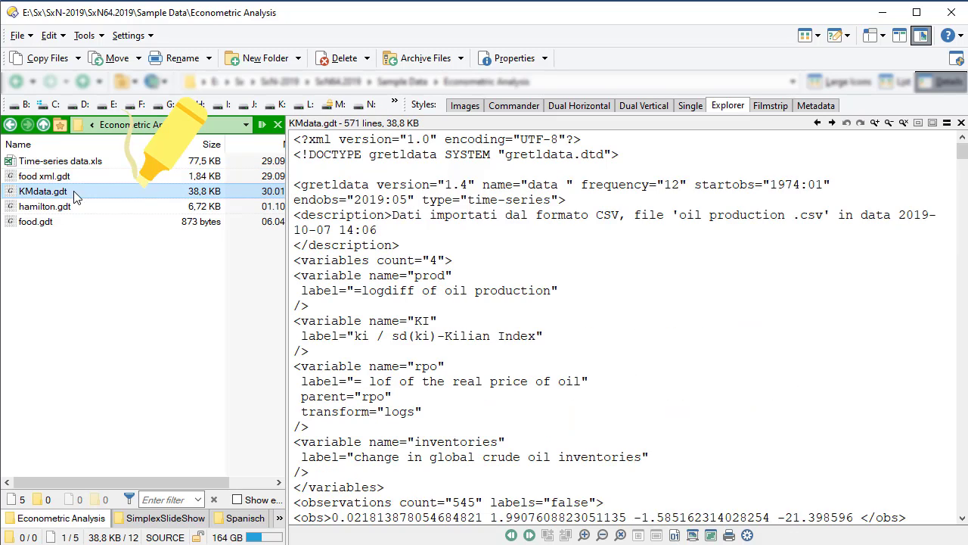
# Step: Preview hamilton.gdt and food.gdt in the Econometric Analysis folder to examine their contents
pyautogui.click(76, 206)
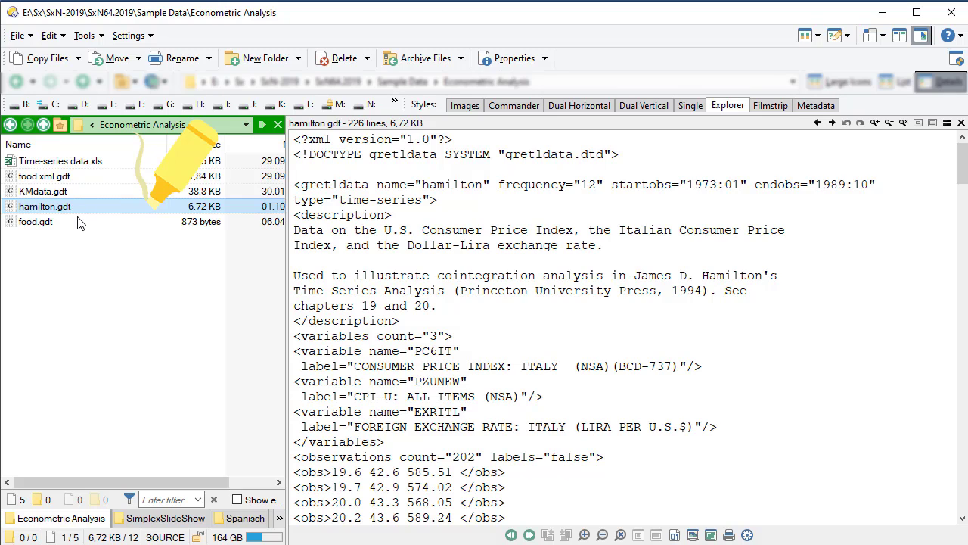
pyautogui.click(77, 220)
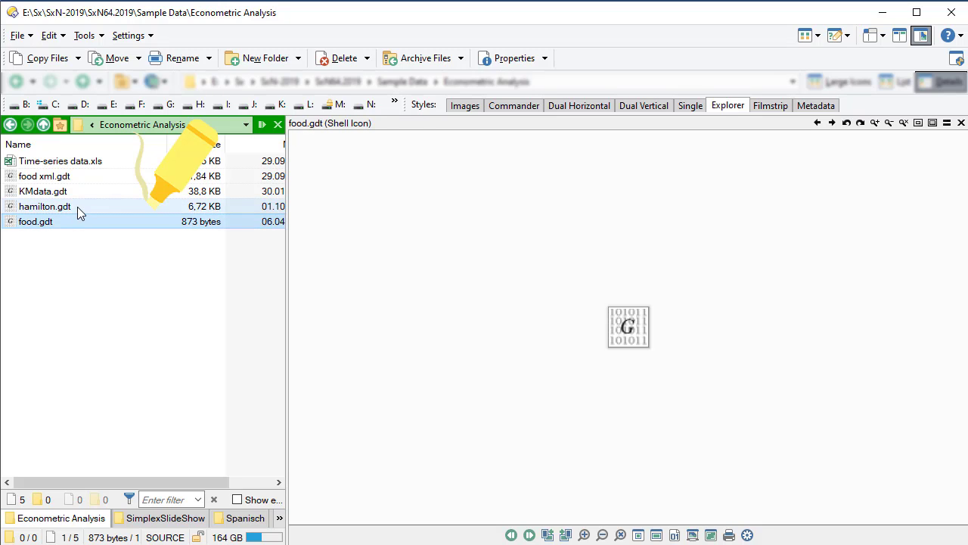
pyautogui.click(77, 206)
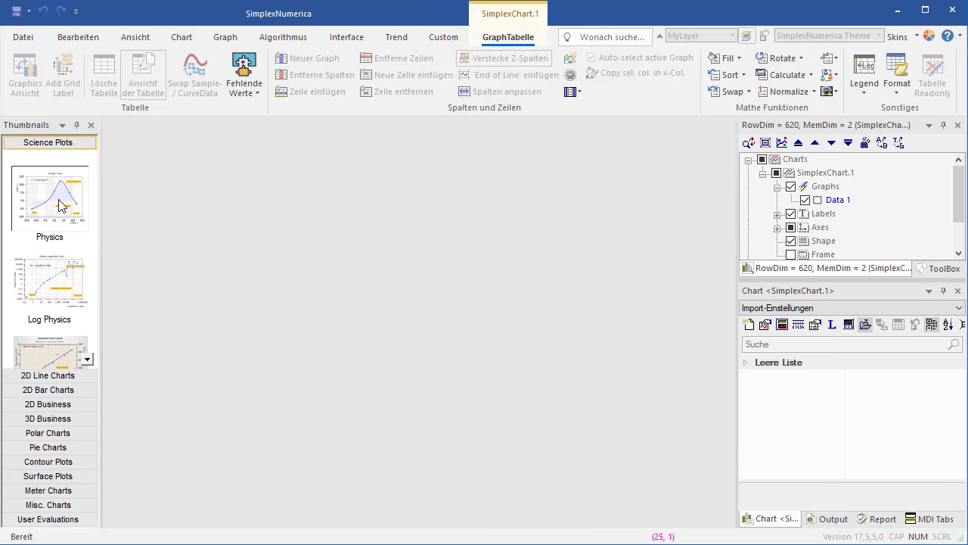
# Step: Switch to SimplexNumerica, create a Physics chart from the Science Plots, move it nearer the page's upper-left area and lock it
pyautogui.doubleClick(60, 206)
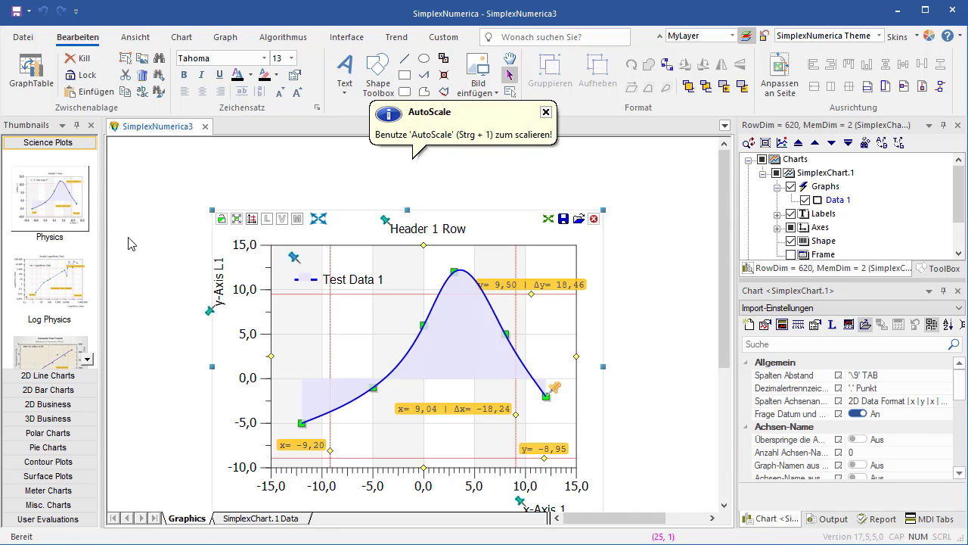
pyautogui.moveTo(296, 321); pyautogui.dragTo(251, 274)
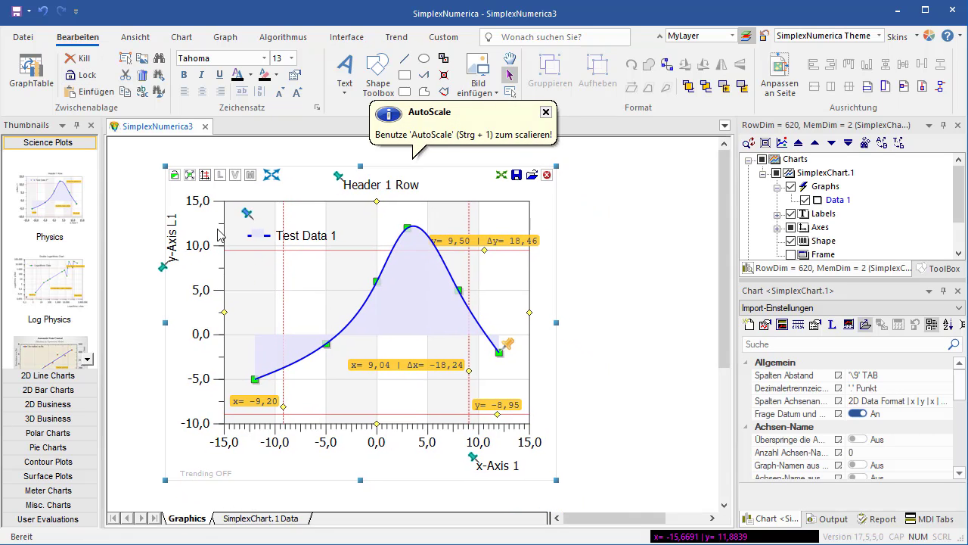
pyautogui.click(85, 76)
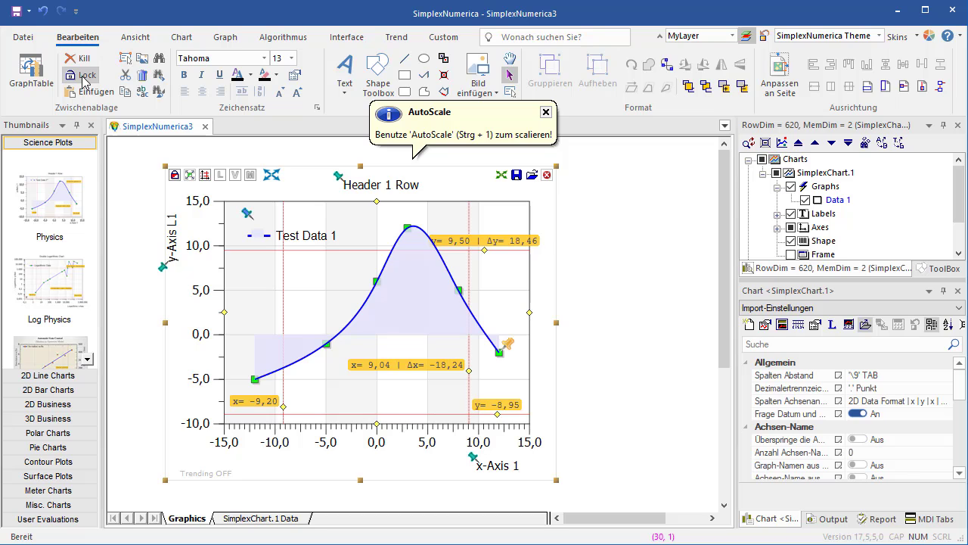
# Step: Start a CSV import of E:\Sx\SxN-2019\SxN64.2019\Sample Data\Sample6.csv, using the same import settings as before
pyautogui.click(22, 36)
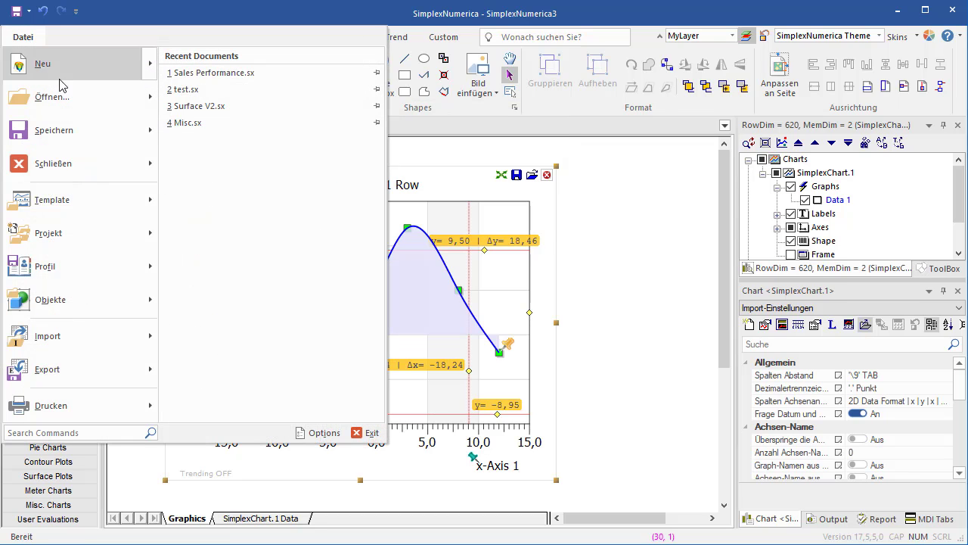
pyautogui.moveTo(108, 336)
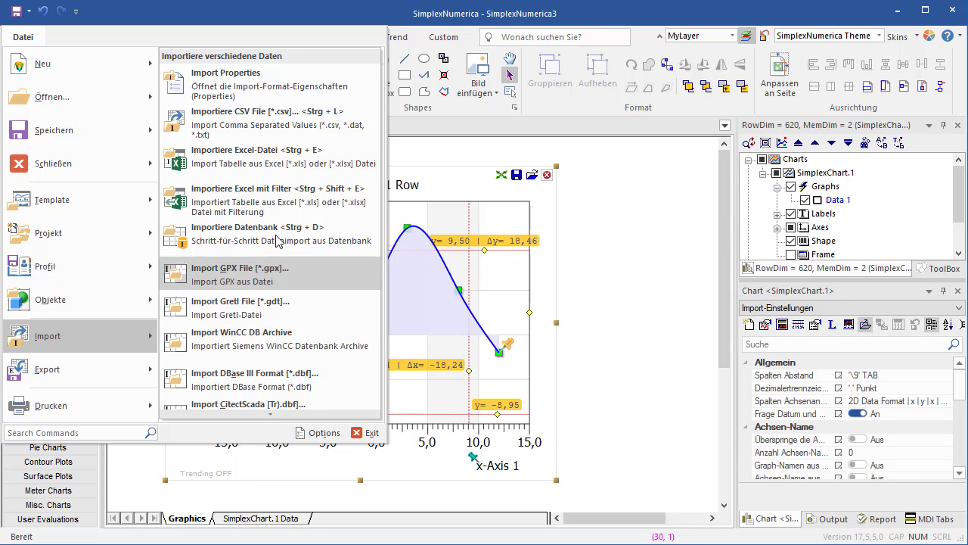
pyautogui.click(306, 126)
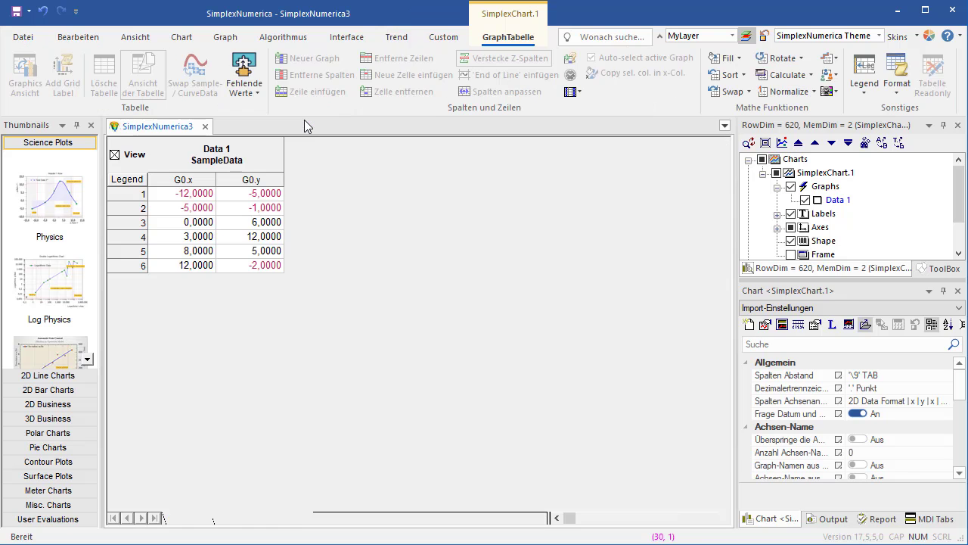
pyautogui.write('E:\\Sx\\SxN-2019\\SxN64.2019\\Sample Data\\Sample6.csv')
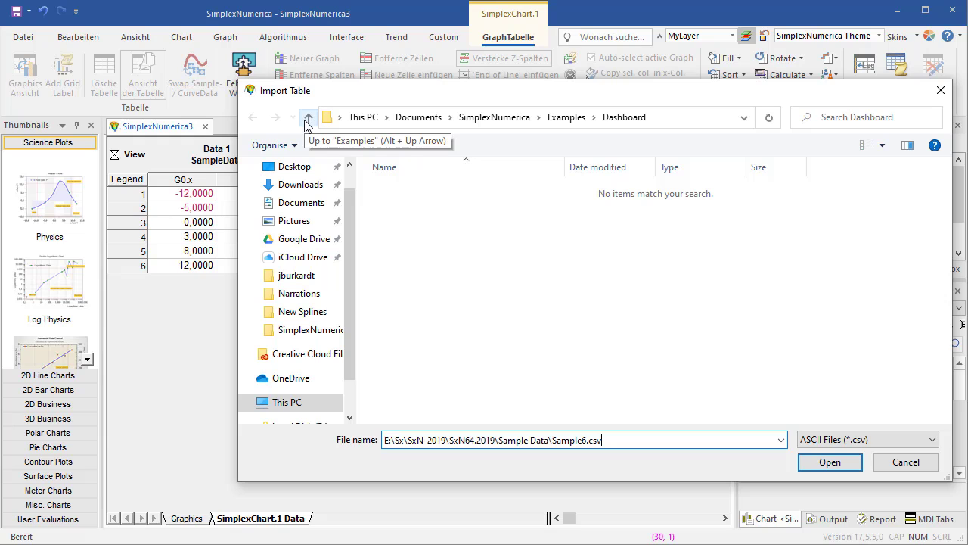
pyautogui.press('Return')
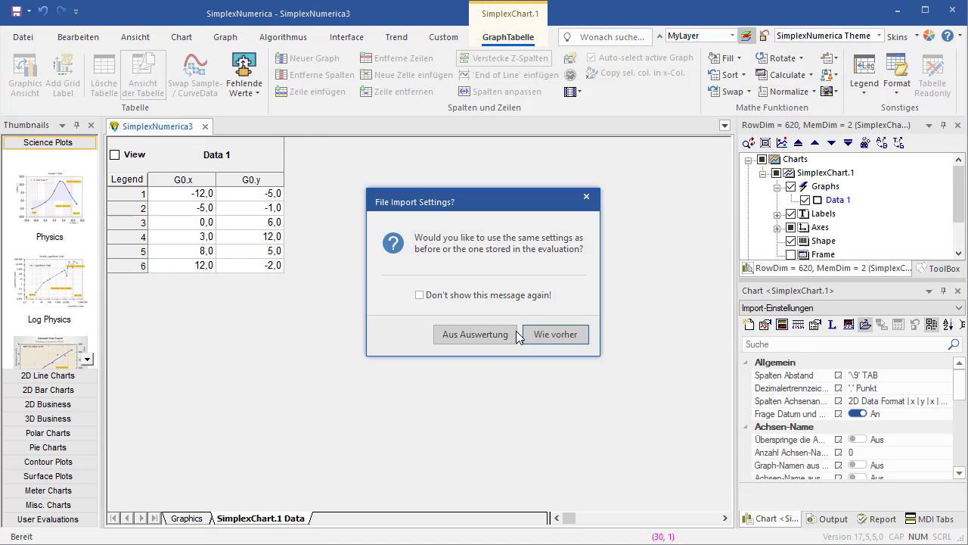
pyautogui.click(557, 335)
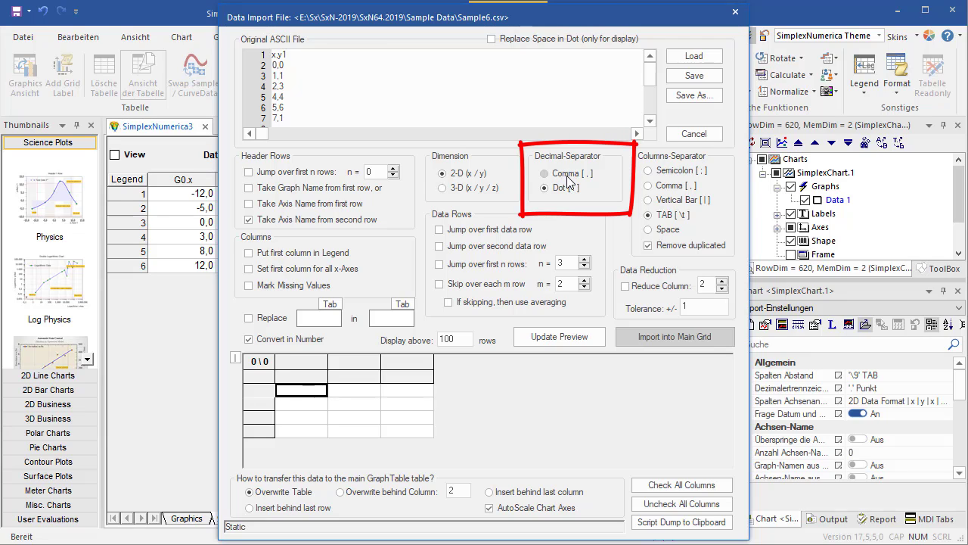
# Step: Set the column separator to comma, check the remaining file rows and import the Sample6.csv data into the main grid
pyautogui.click(651, 186)
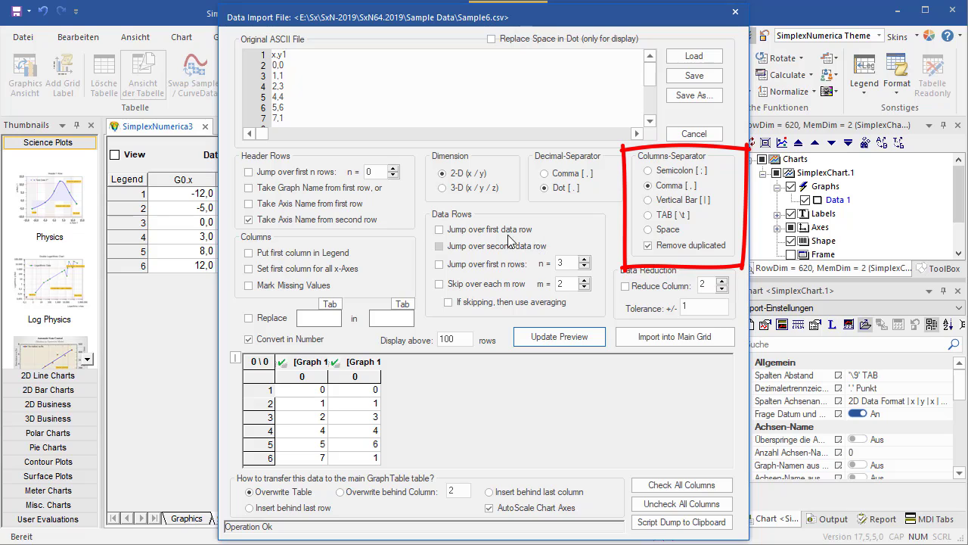
pyautogui.click(649, 122)
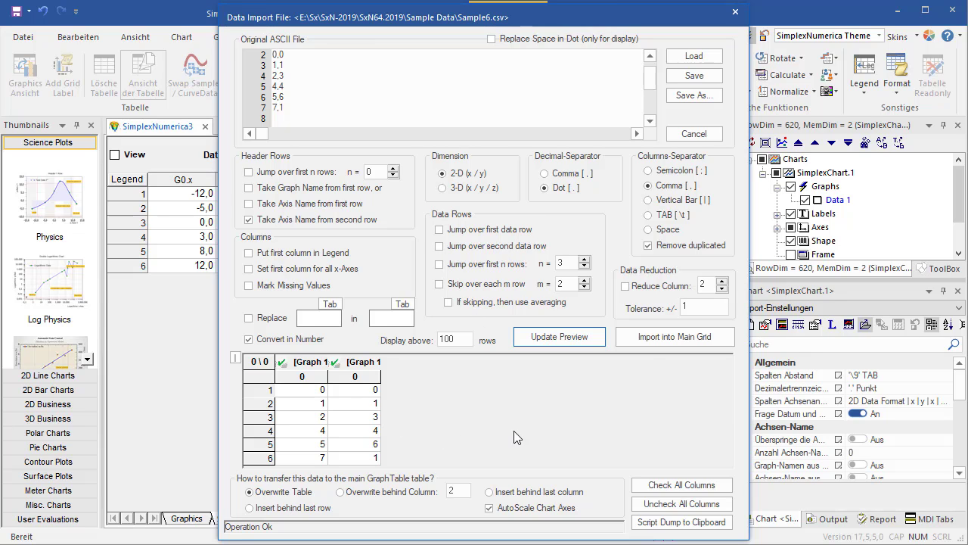
pyautogui.click(651, 342)
pyautogui.click(561, 335)
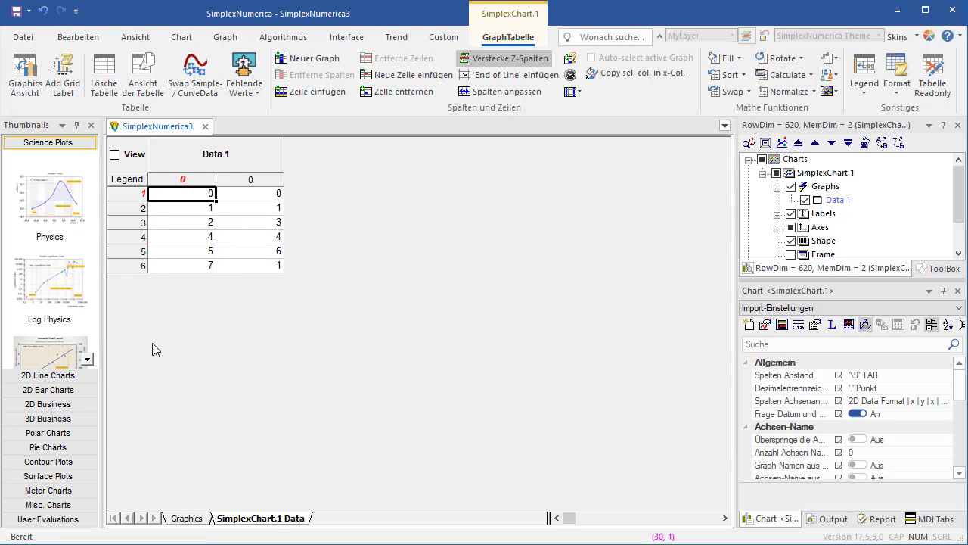
# Step: Return to the chart's graphics view and hide the crosshair measuring lines
pyautogui.click(25, 76)
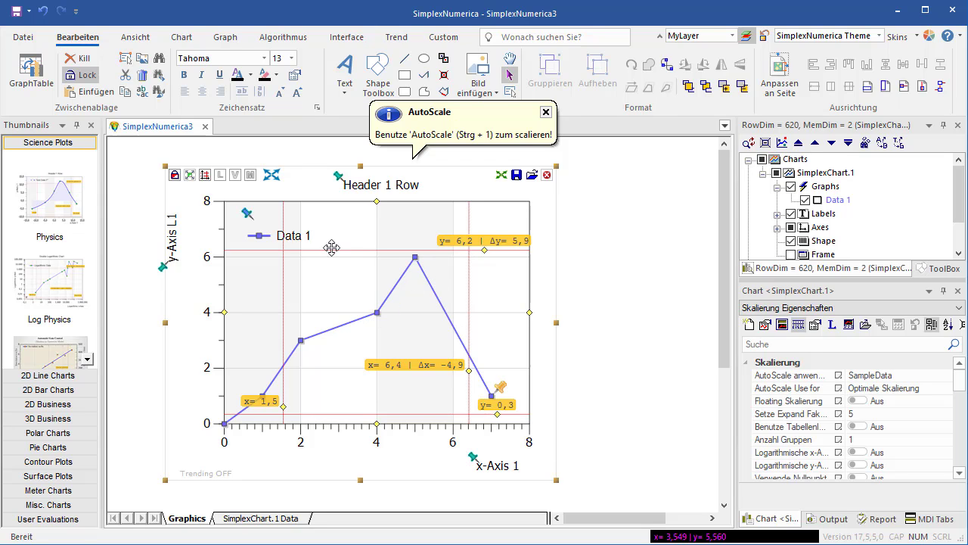
pyautogui.click(204, 176)
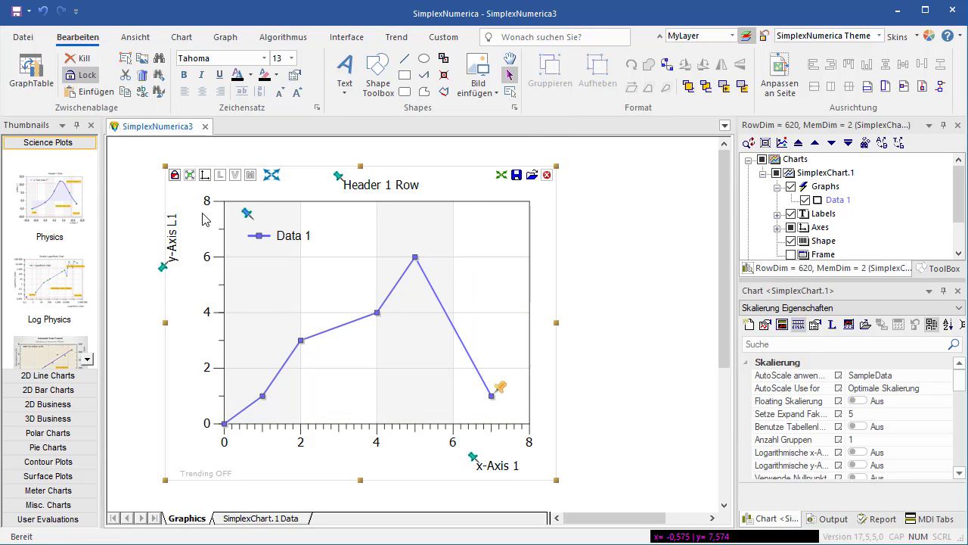
# Step: Calculate the Rationale polynomial interpolation for the Data 1 graph and turn off the fill under its curve
pyautogui.click(287, 38)
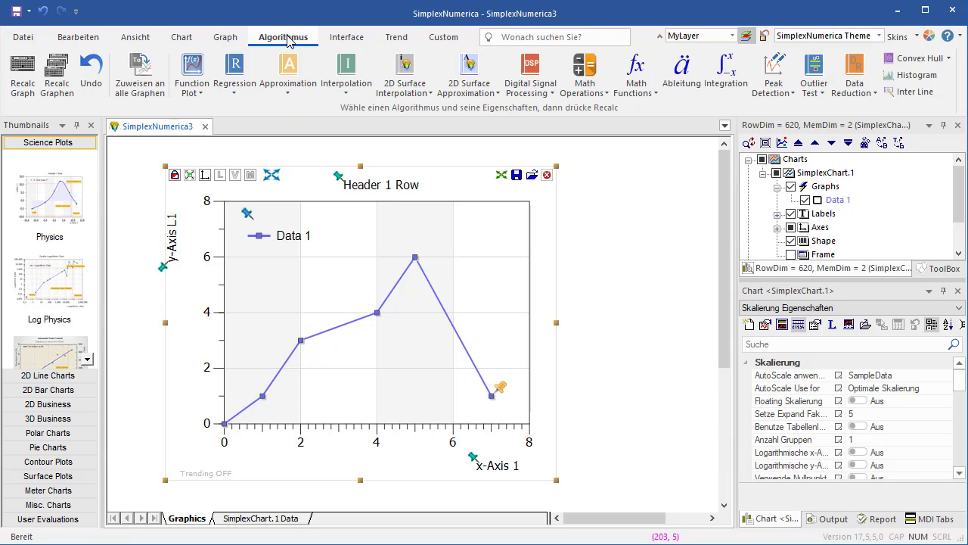
pyautogui.click(349, 88)
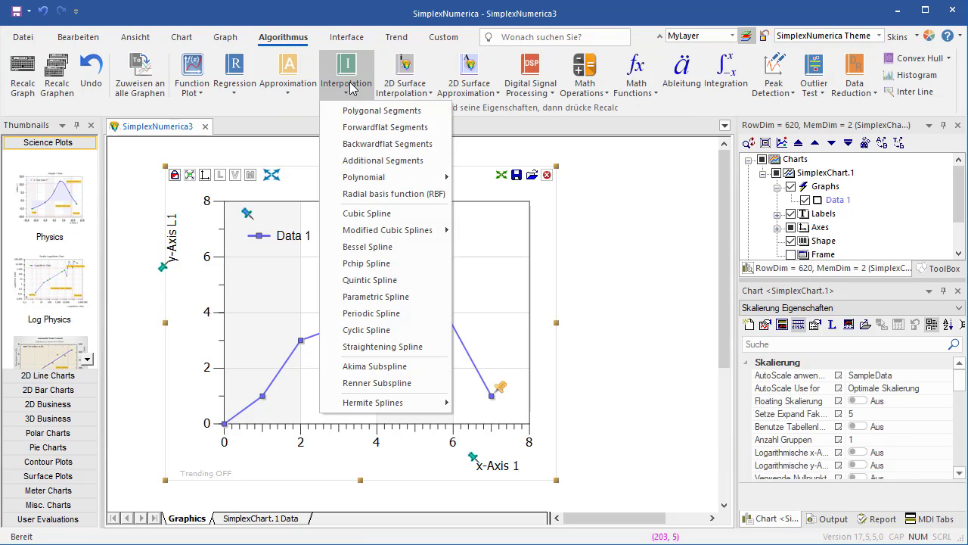
pyautogui.moveTo(412, 179)
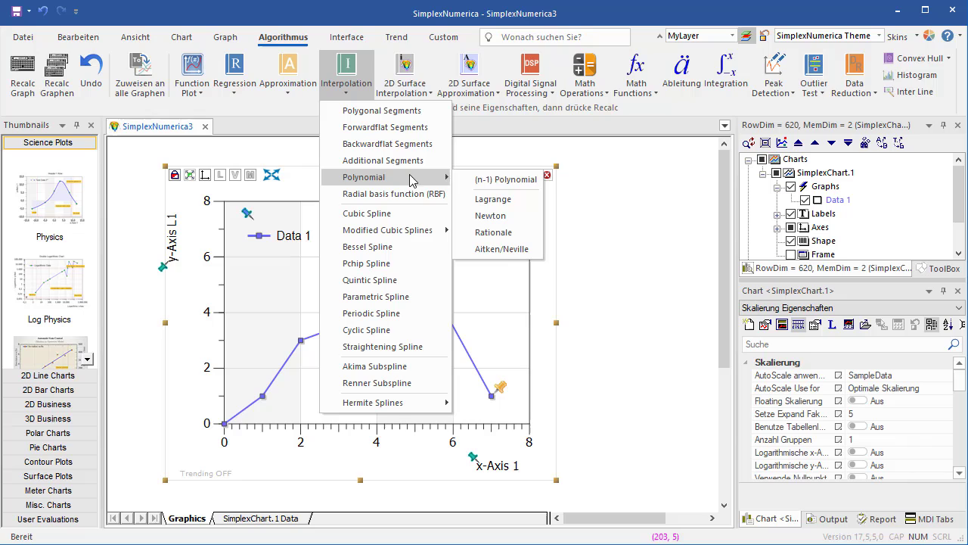
pyautogui.click(522, 241)
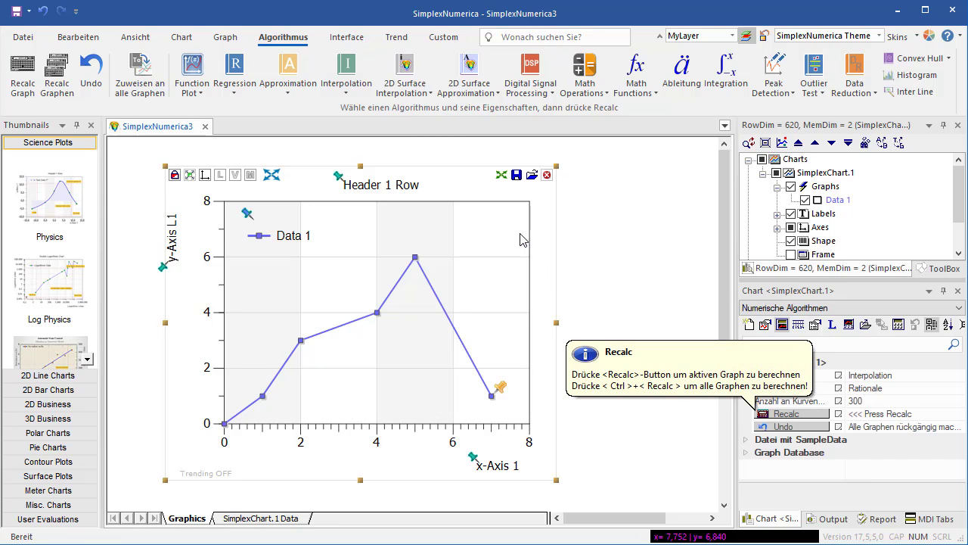
pyautogui.click(773, 418)
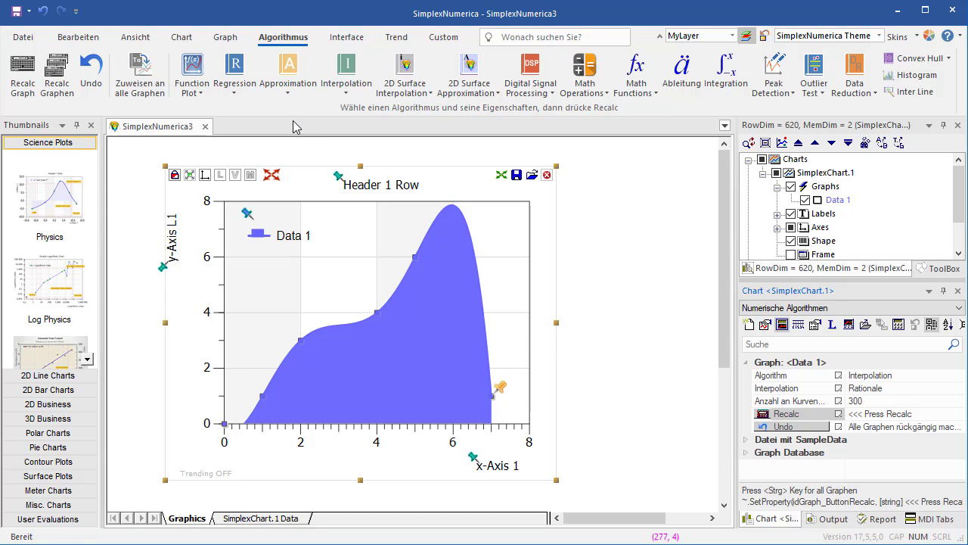
pyautogui.click(215, 39)
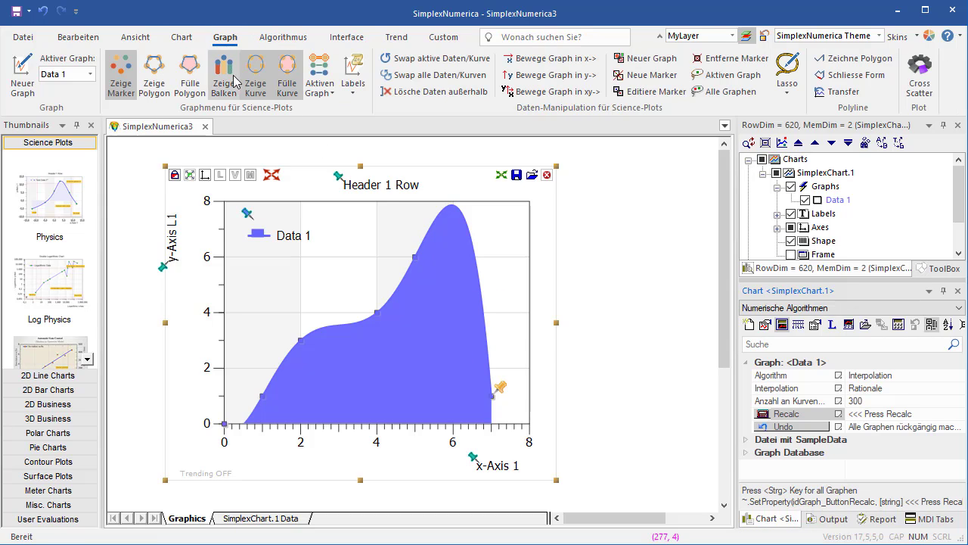
pyautogui.click(292, 89)
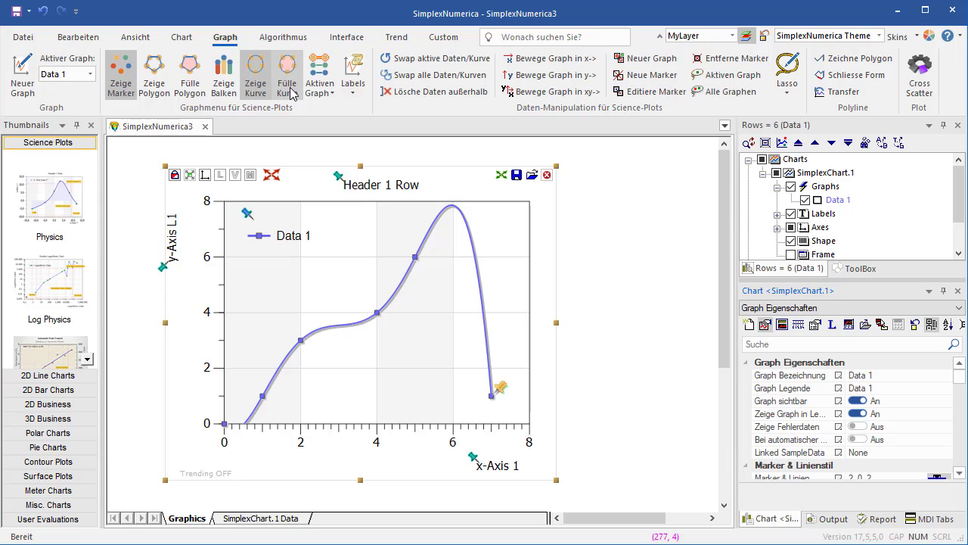
# Step: Apply the Bezier approximation to the Data 1 graph and recalculate it
pyautogui.click(286, 38)
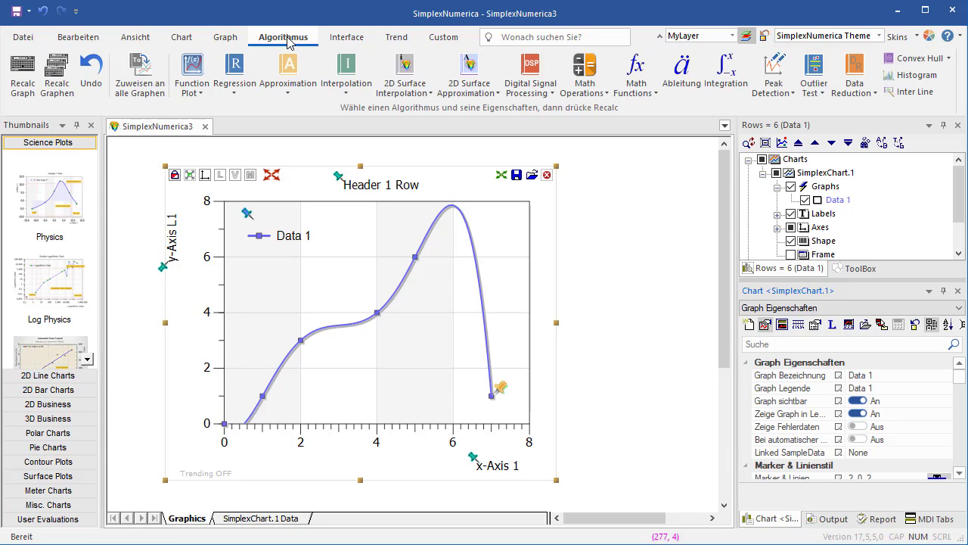
pyautogui.click(291, 85)
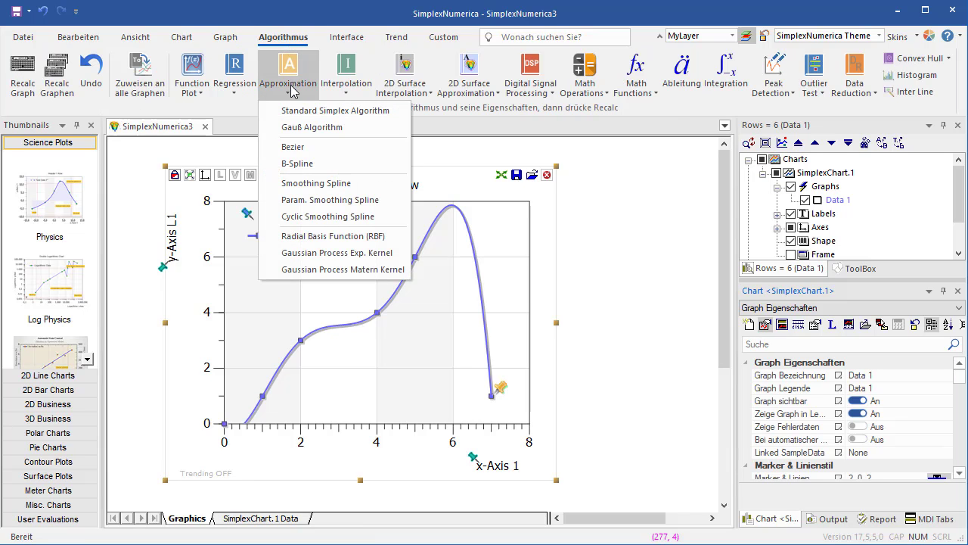
pyautogui.click(310, 147)
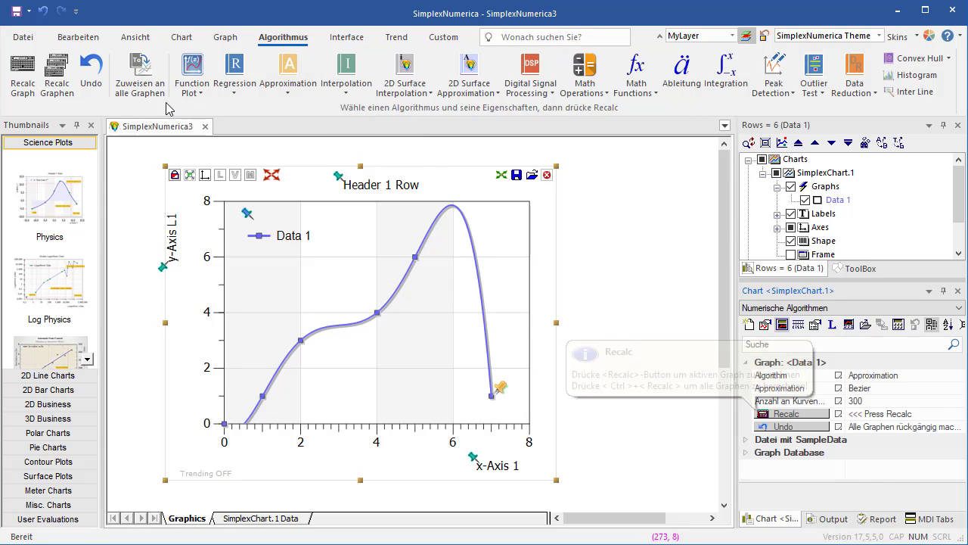
pyautogui.click(23, 80)
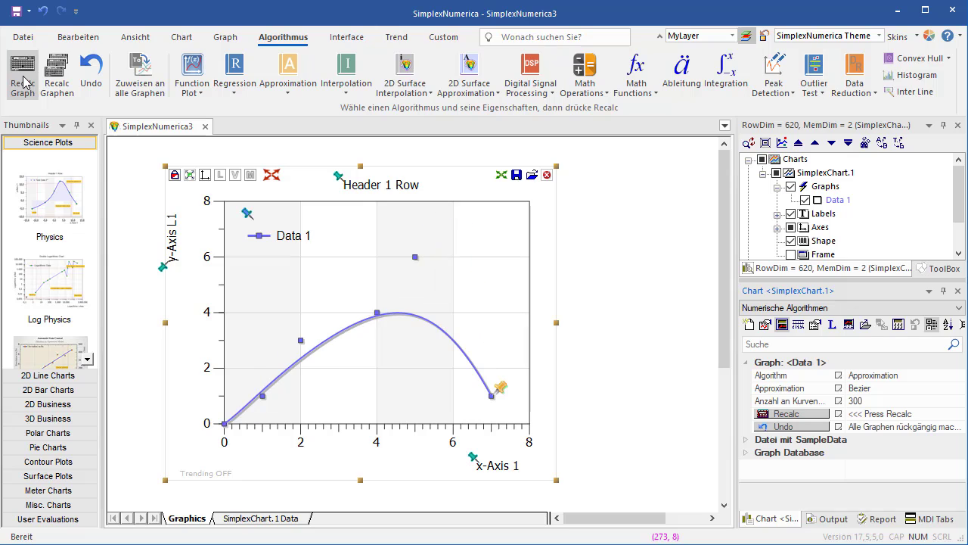
# Step: Choose Radial Basis Function (RBF) as the approximation for the Data 1 graph
pyautogui.click(288, 83)
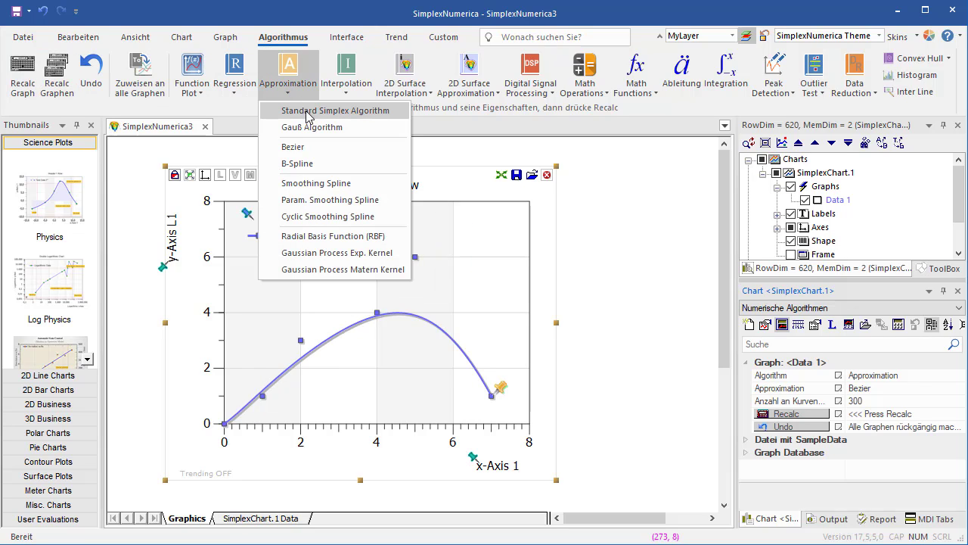
pyautogui.click(340, 236)
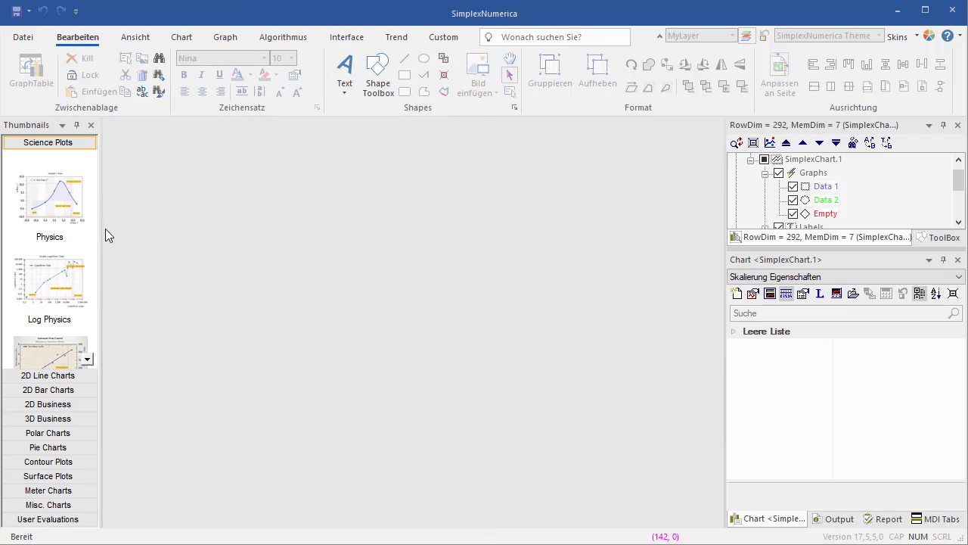
# Step: Create a new Special Date chart from the Science Plots templates in the empty workspace
pyautogui.click(88, 360)
pyautogui.click(88, 359)
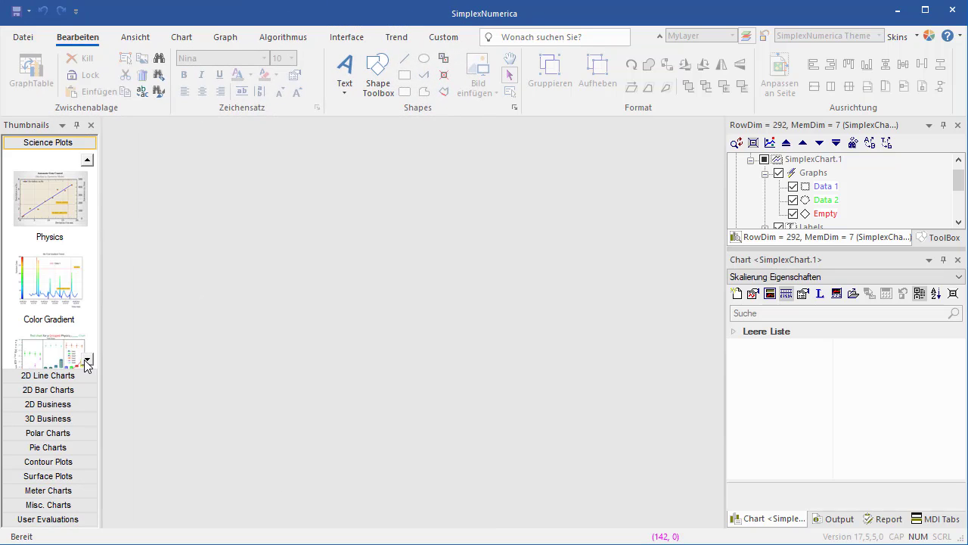
pyautogui.click(88, 359)
pyautogui.click(88, 360)
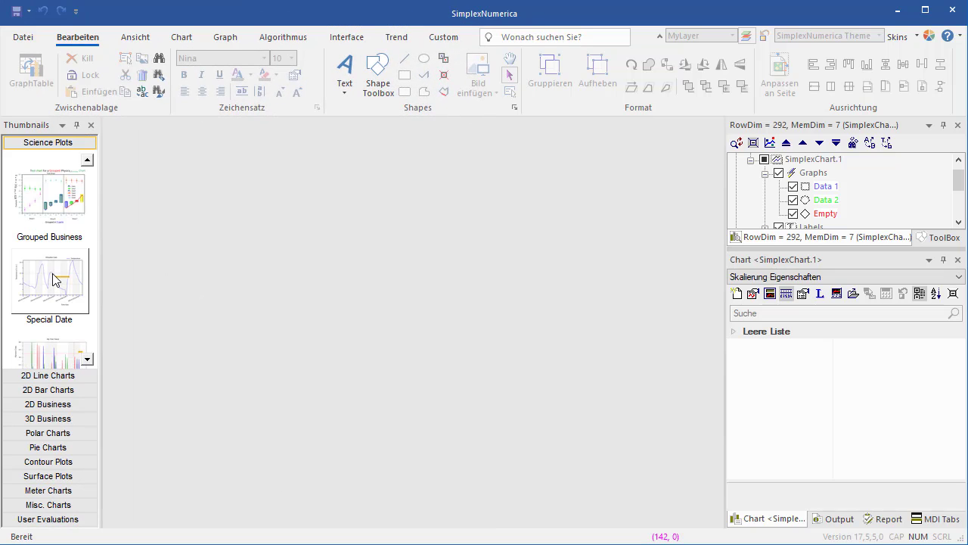
pyautogui.moveTo(55, 280); pyautogui.dragTo(172, 298)
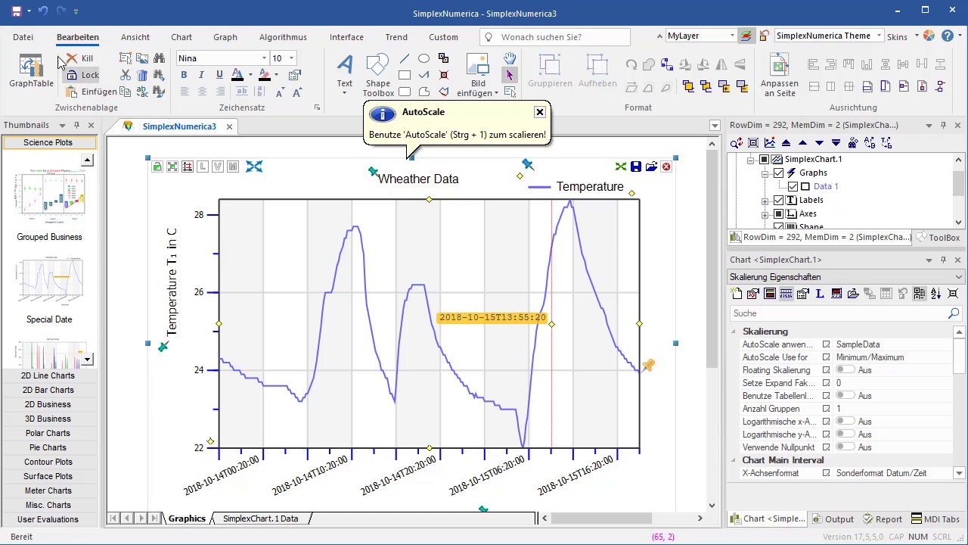
# Step: Open Weatherdata Three Data Columns.csv from the Sample Data folder for CSV import, using the same import settings as before
pyautogui.click(24, 39)
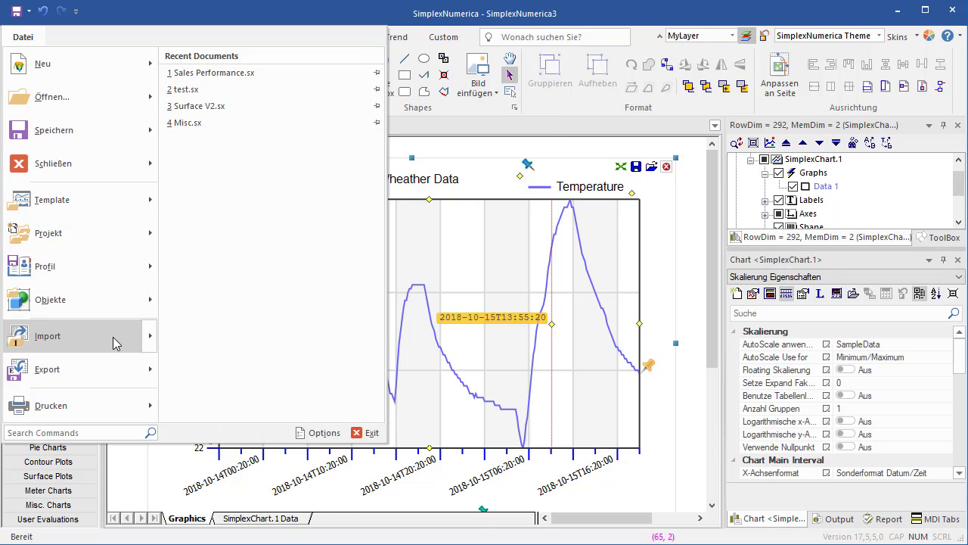
pyautogui.moveTo(113, 344)
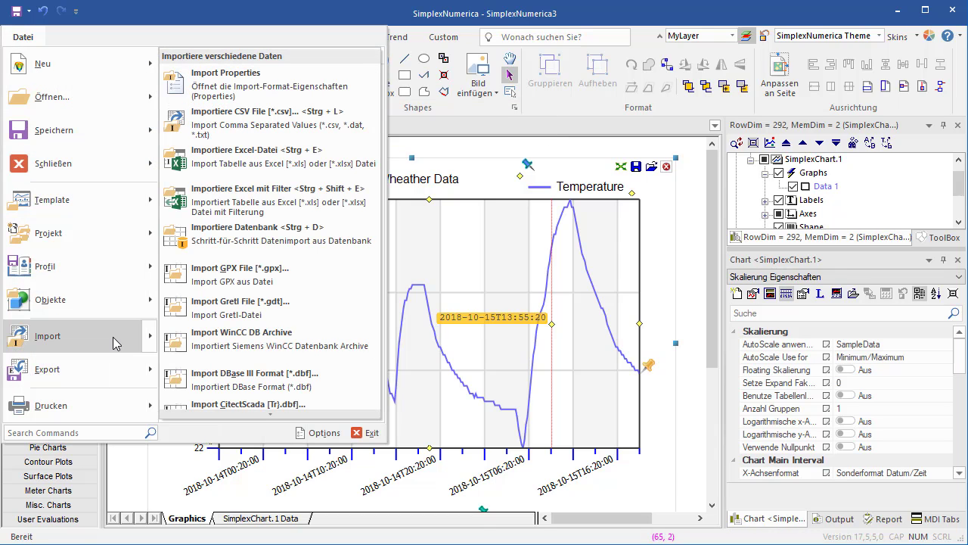
pyautogui.click(286, 131)
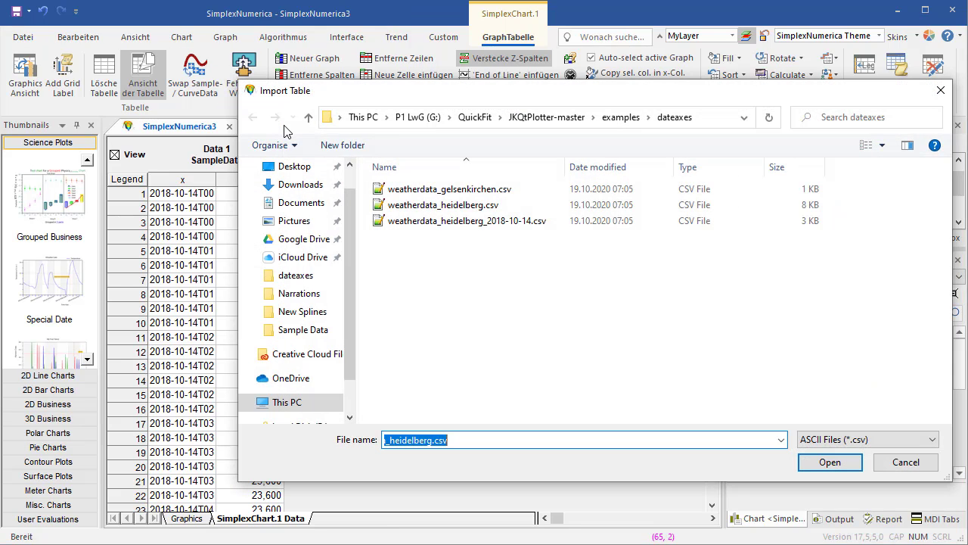
pyautogui.write('E:\\Sx\\SxN-2019\\SxN64.2019\\Sample Data\\Weatherdata Three Data Columns.csv')
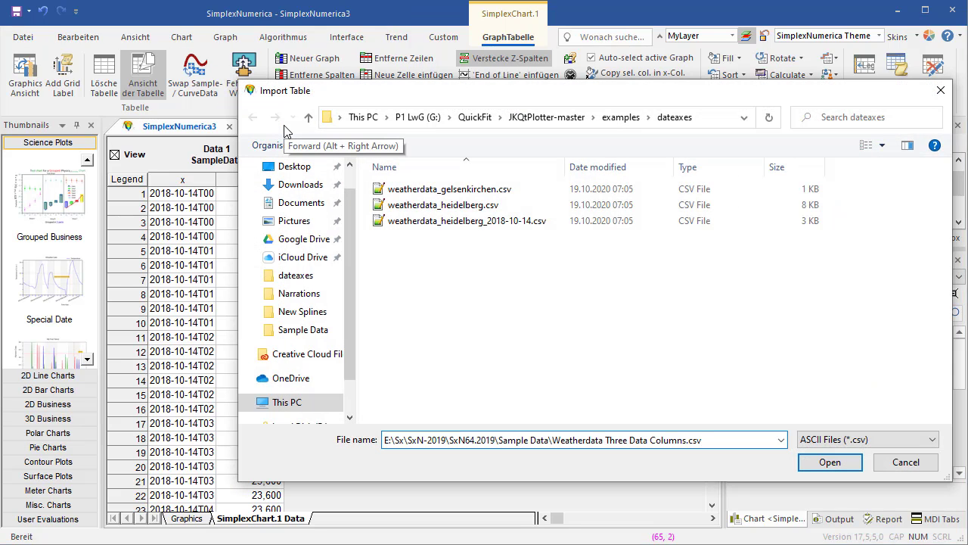
pyautogui.press('Return')
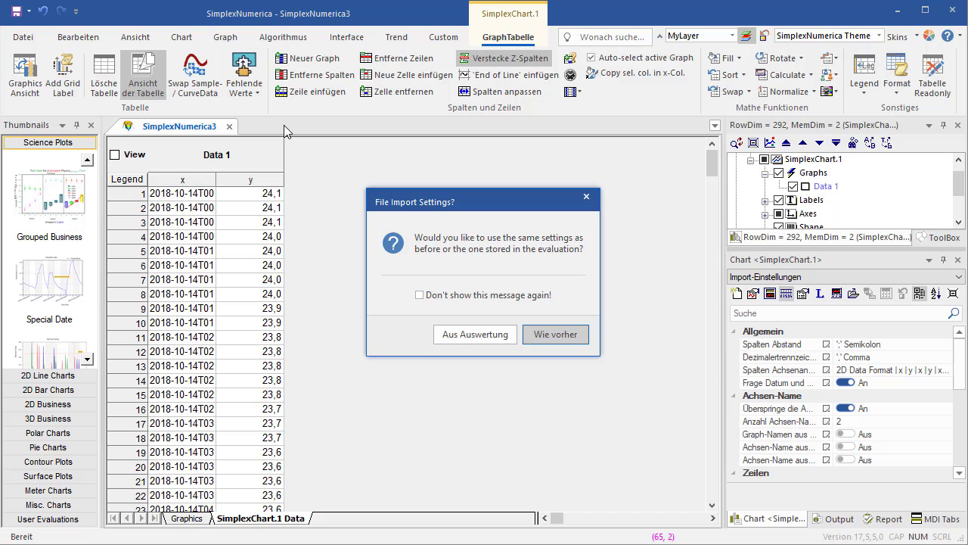
pyautogui.press('Return')
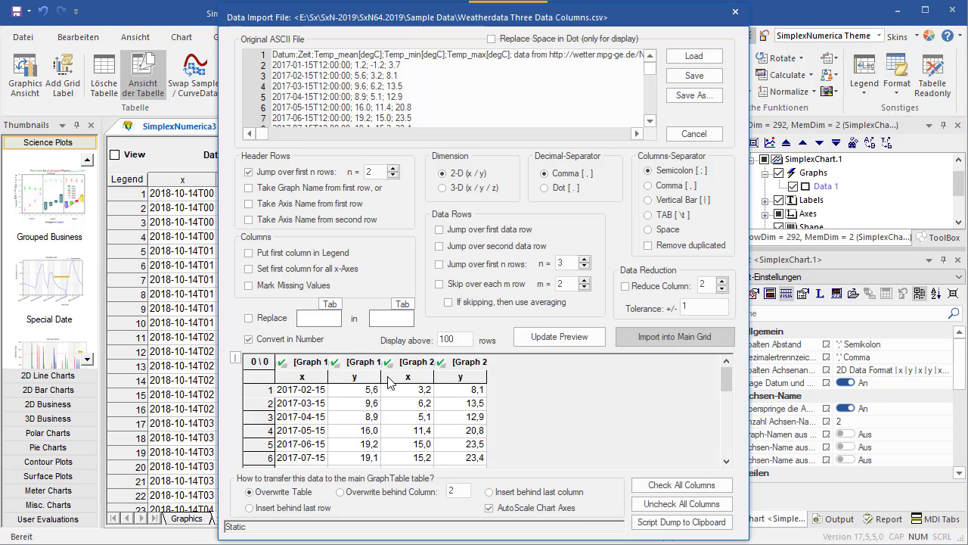
# Step: Import the weather data into the main grid with the first column set for all x-axes, adjusting the colors and line styles
pyautogui.click(236, 359)
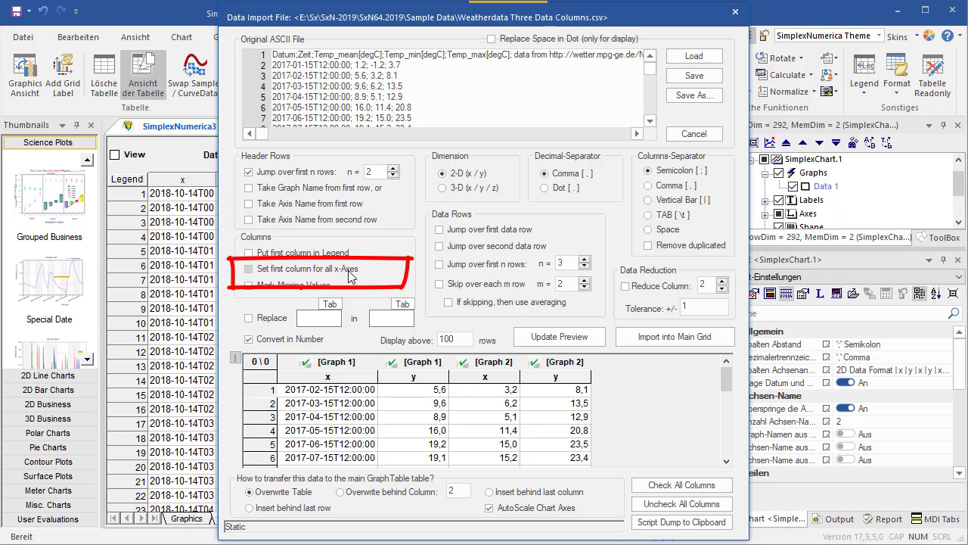
pyautogui.click(251, 273)
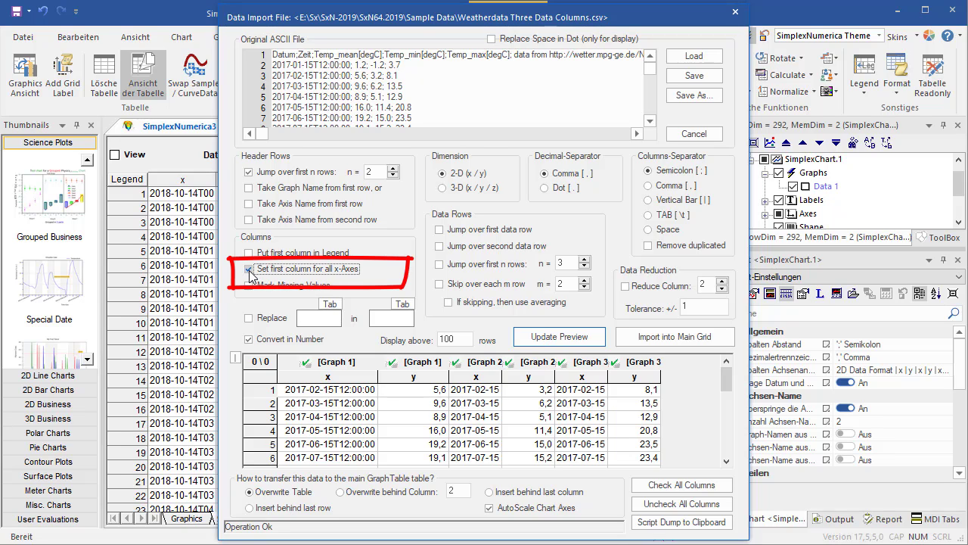
pyautogui.click(643, 338)
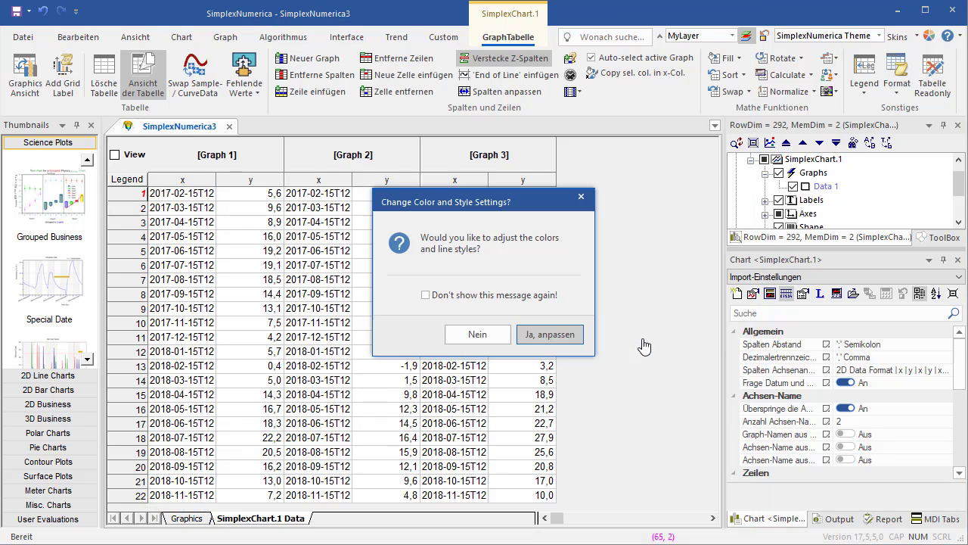
pyautogui.click(556, 338)
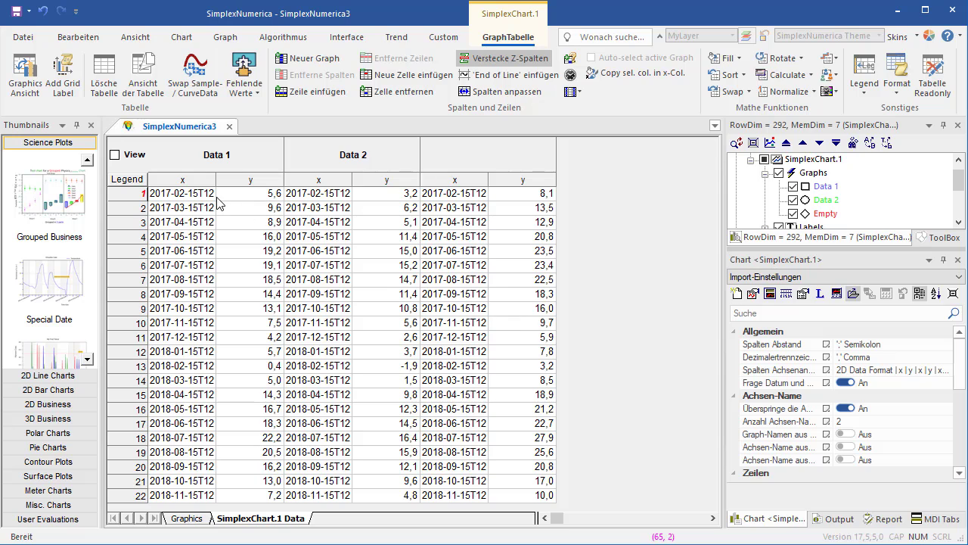
# Step: Apply the Steffen Spline interpolation to all three temperature graphs in the date chart and recalculate them
pyautogui.click(187, 519)
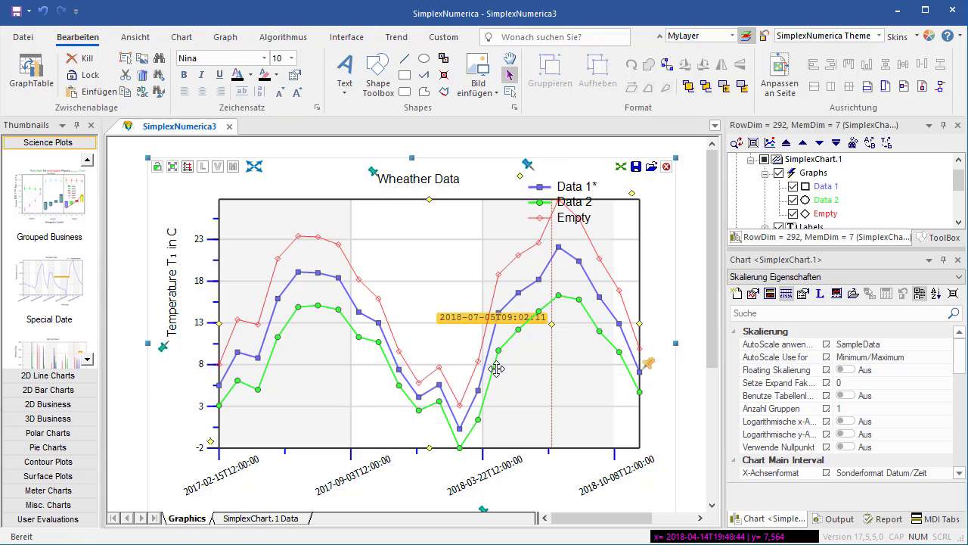
pyautogui.click(280, 38)
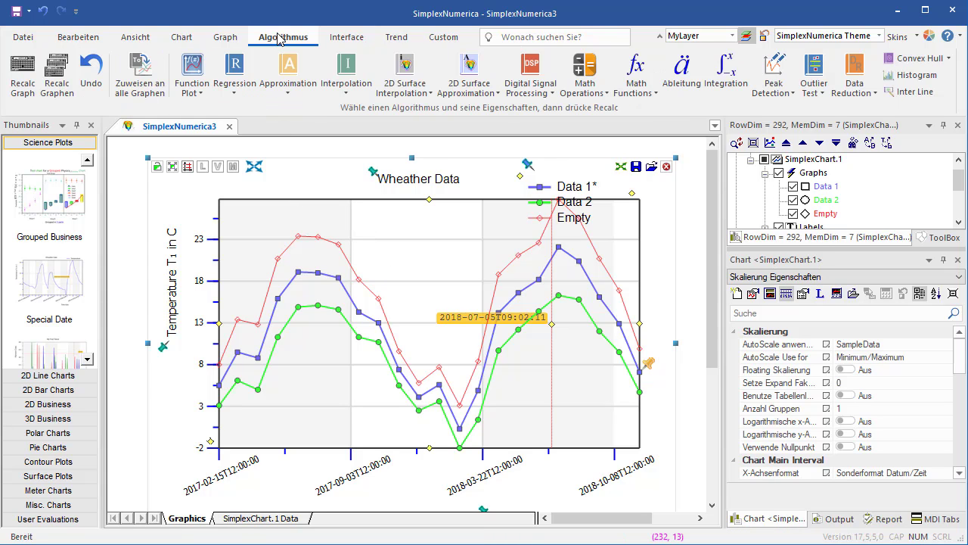
pyautogui.click(346, 89)
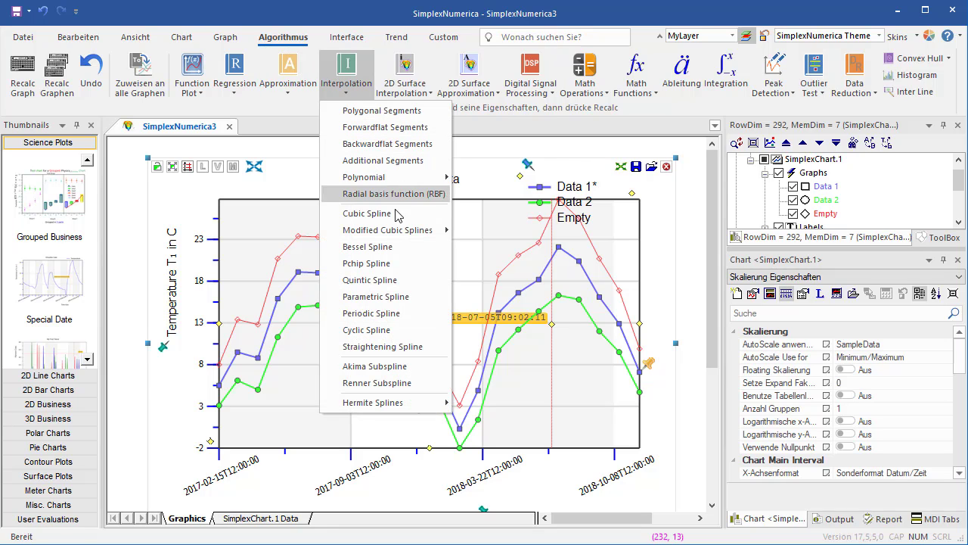
pyautogui.moveTo(424, 230)
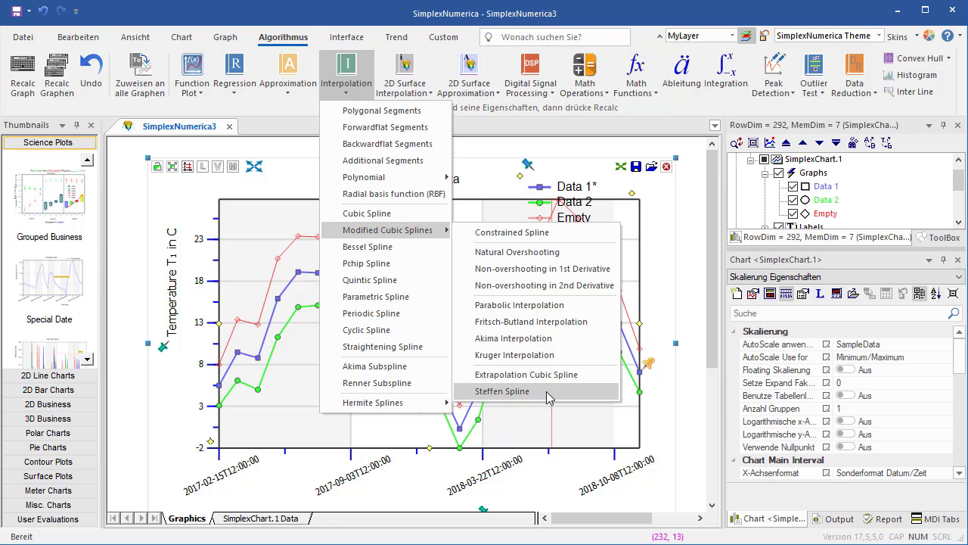
pyautogui.click(502, 391)
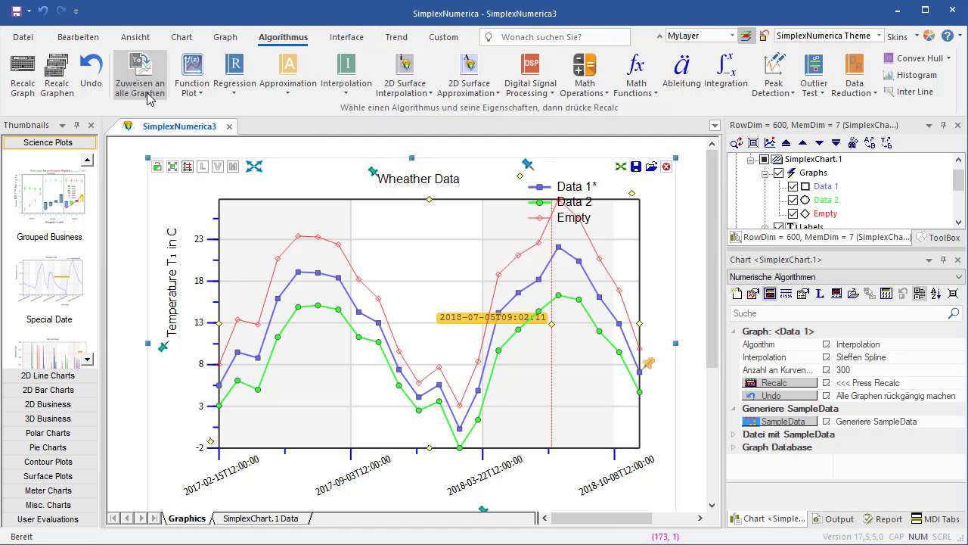
pyautogui.click(58, 90)
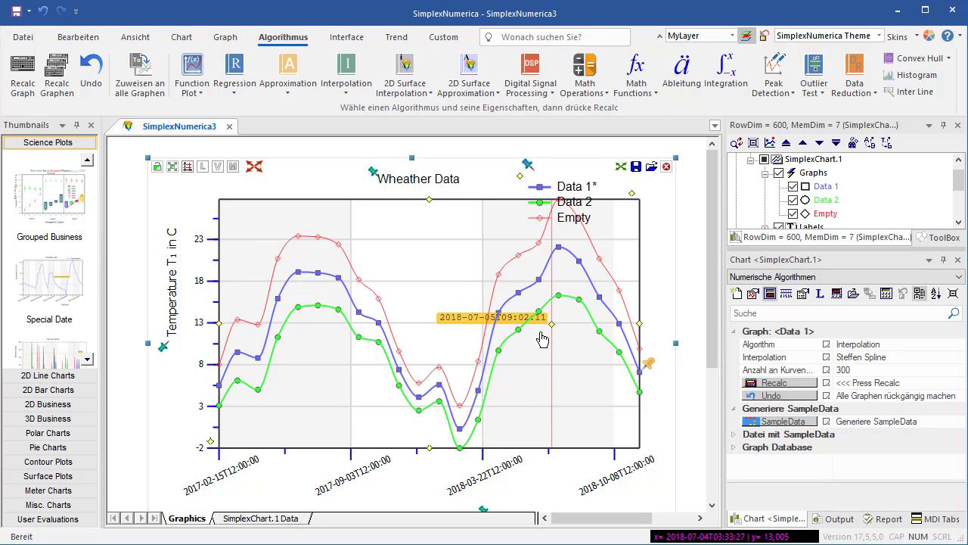
# Step: Move the date cursor to about 2017-12-23 and shift the legend into the gap between the temperature peaks
pyautogui.moveTo(541, 339); pyautogui.dragTo(424, 212)
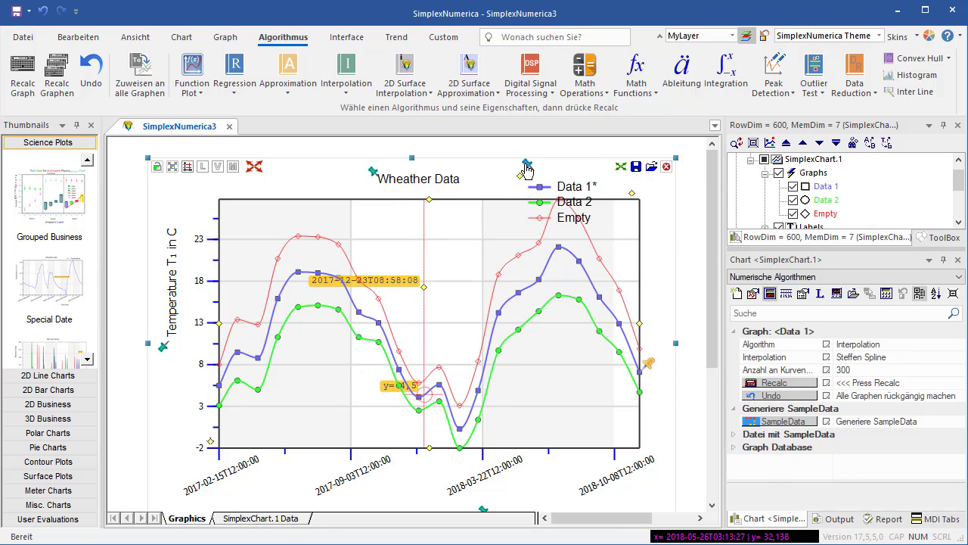
pyautogui.moveTo(527, 168); pyautogui.dragTo(372, 207)
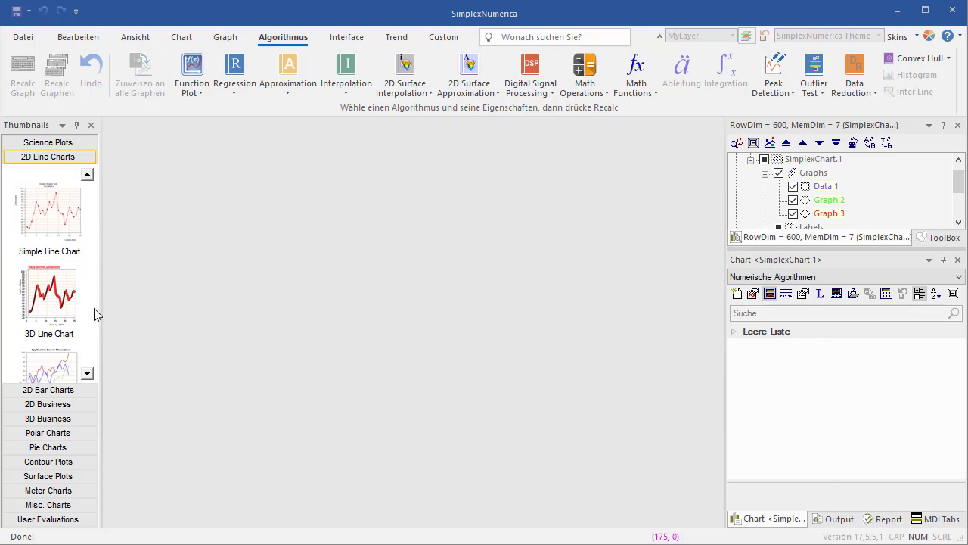
# Step: Create a 3D Line Chart from the 2D Line Charts templates in the empty workspace and widen it
pyautogui.click(88, 374)
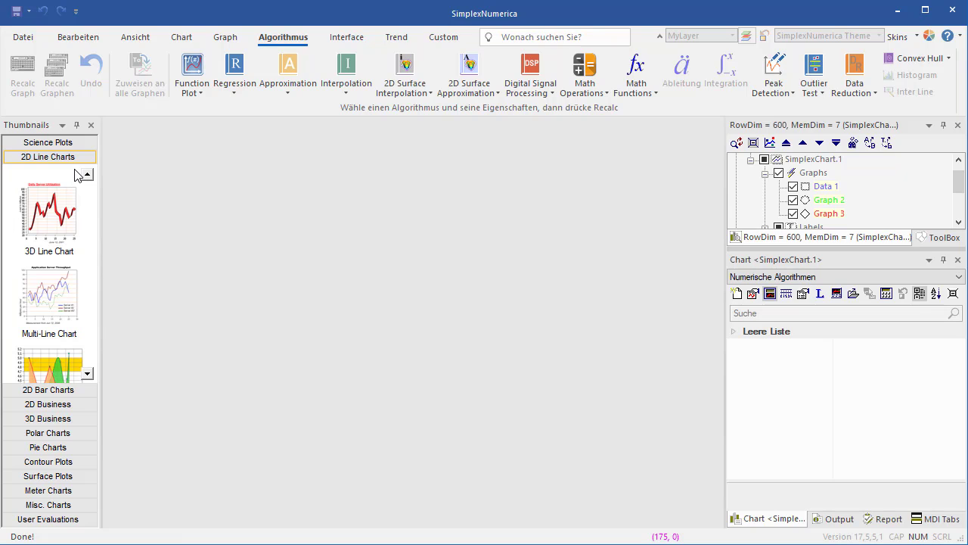
pyautogui.moveTo(53, 218); pyautogui.dragTo(249, 249)
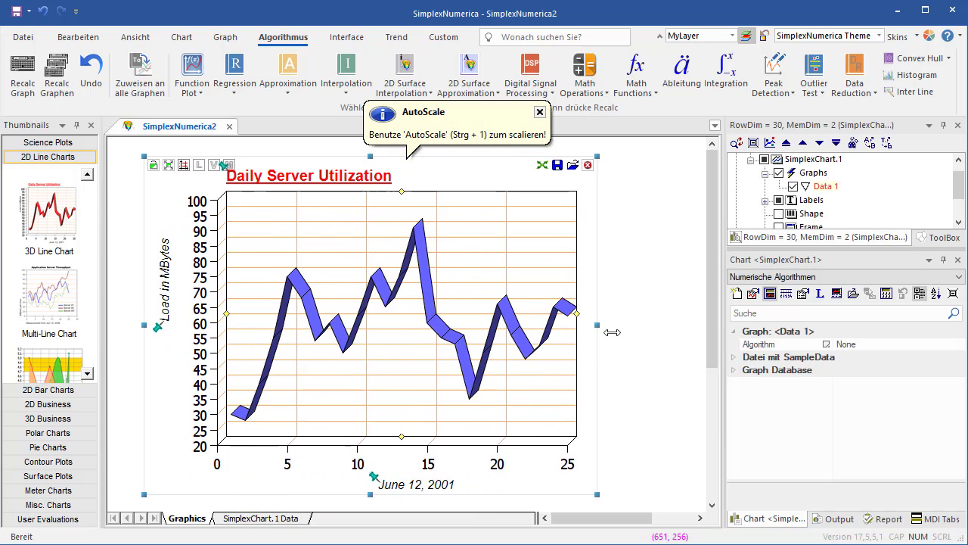
pyautogui.moveTo(472, 325); pyautogui.dragTo(649, 325)
# Step: Import the Excel file CubicSpline Grid Points.xlsx from the Sample Data folder into the 3D line chart
pyautogui.click(22, 36)
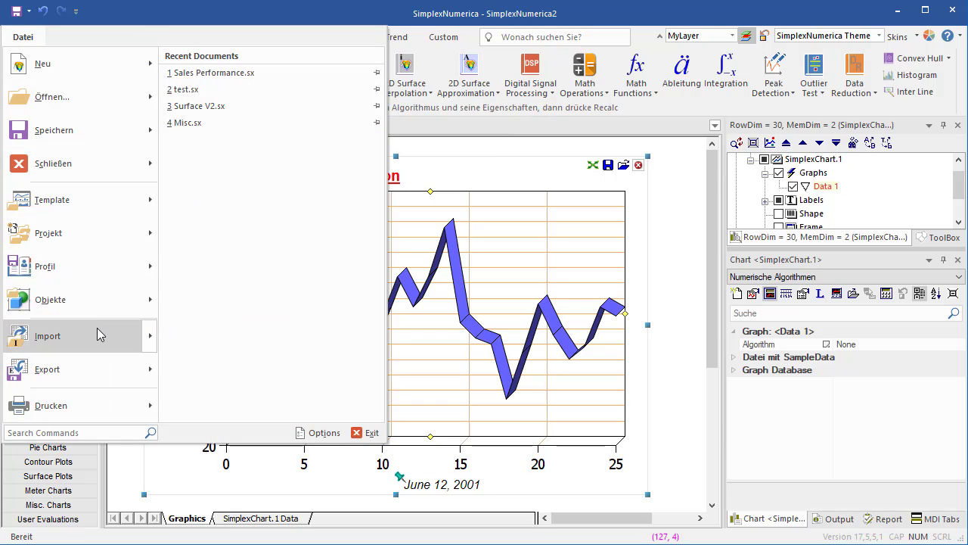
pyautogui.moveTo(99, 335)
pyautogui.click(249, 157)
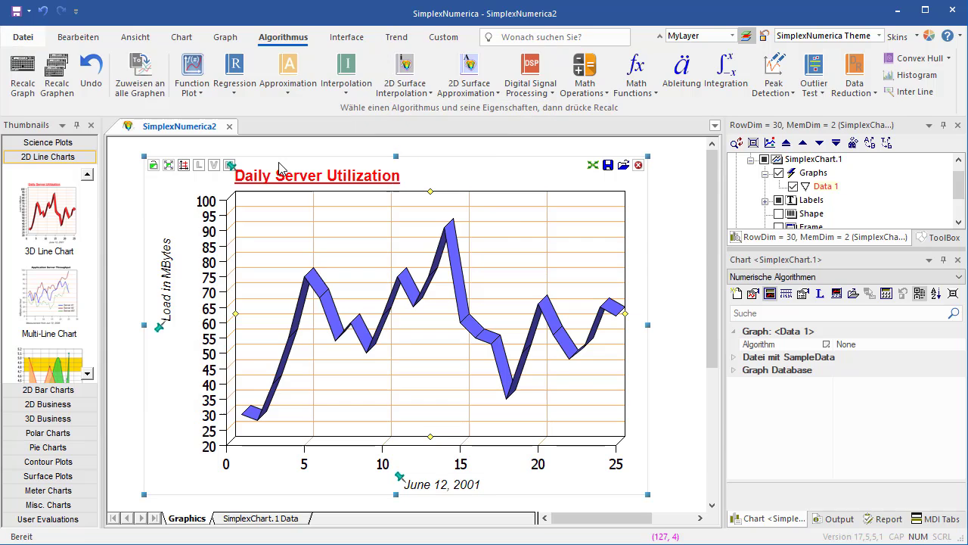
pyautogui.click(387, 202)
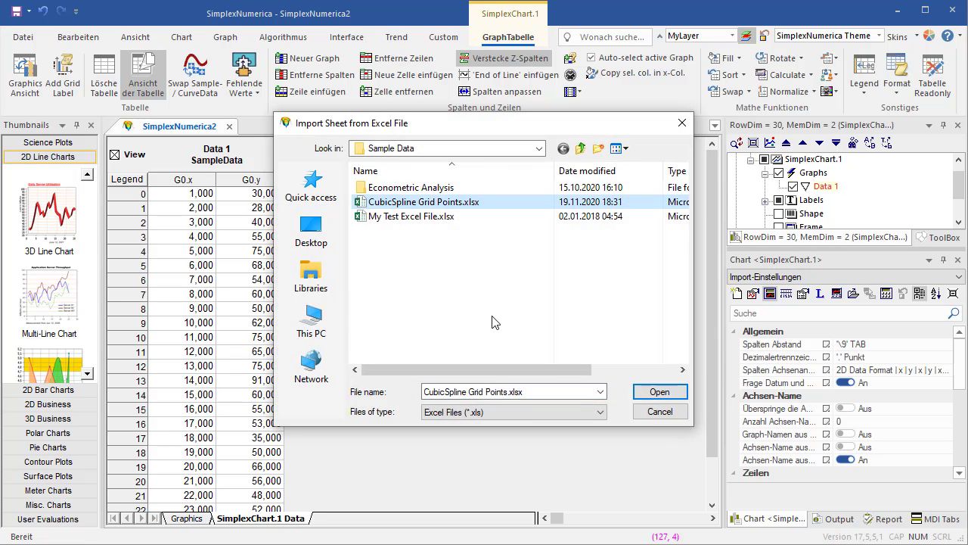
pyautogui.click(649, 391)
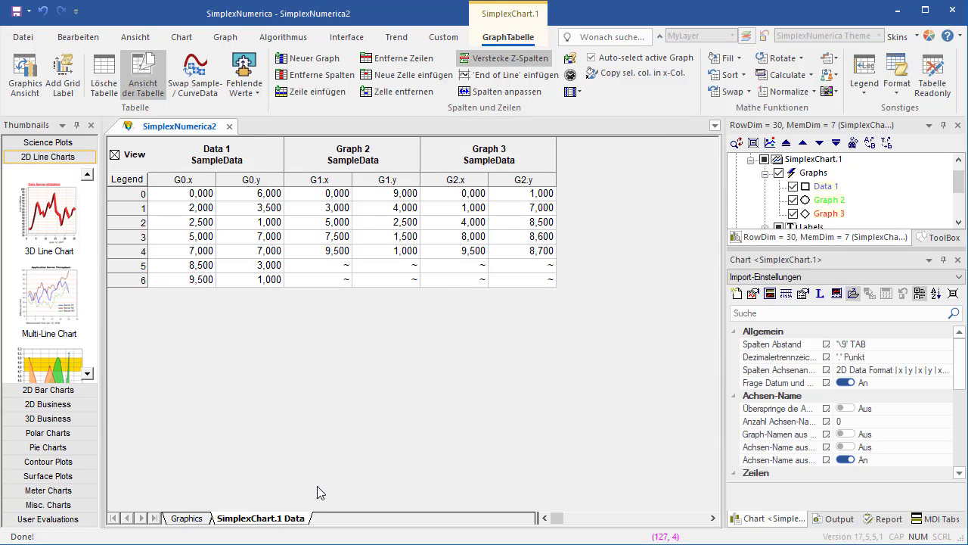
# Step: Assign the Steffen Spline interpolation to all graphs of the 3D line chart and recalculate them
pyautogui.click(187, 518)
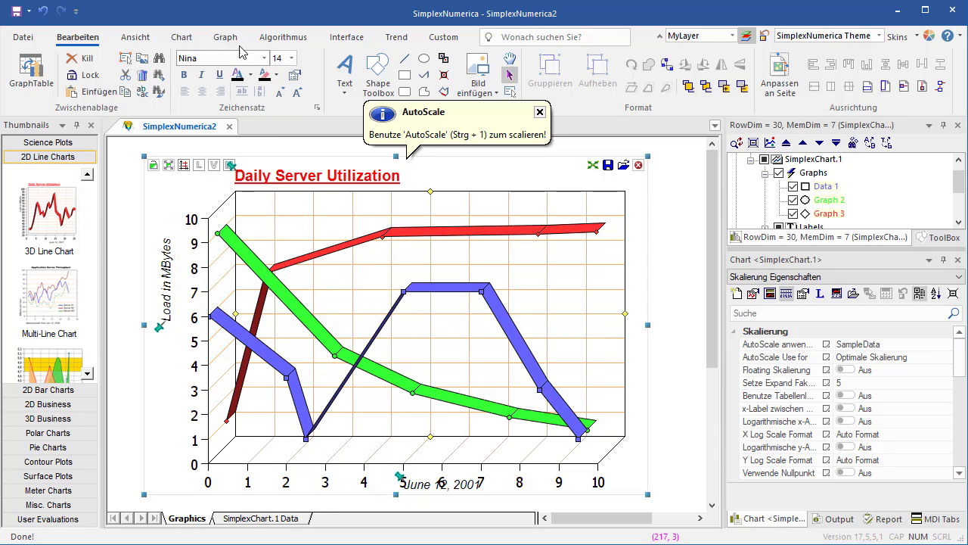
pyautogui.click(288, 42)
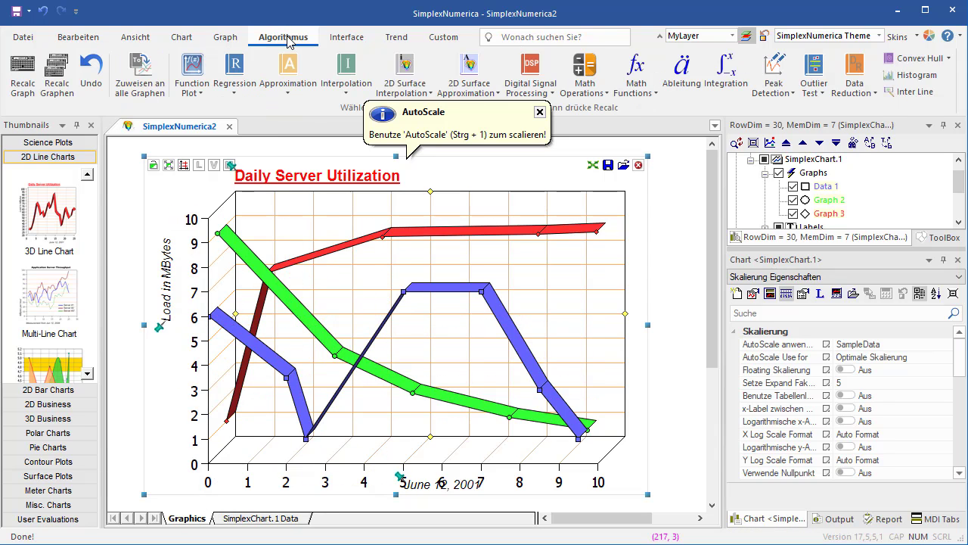
pyautogui.click(348, 89)
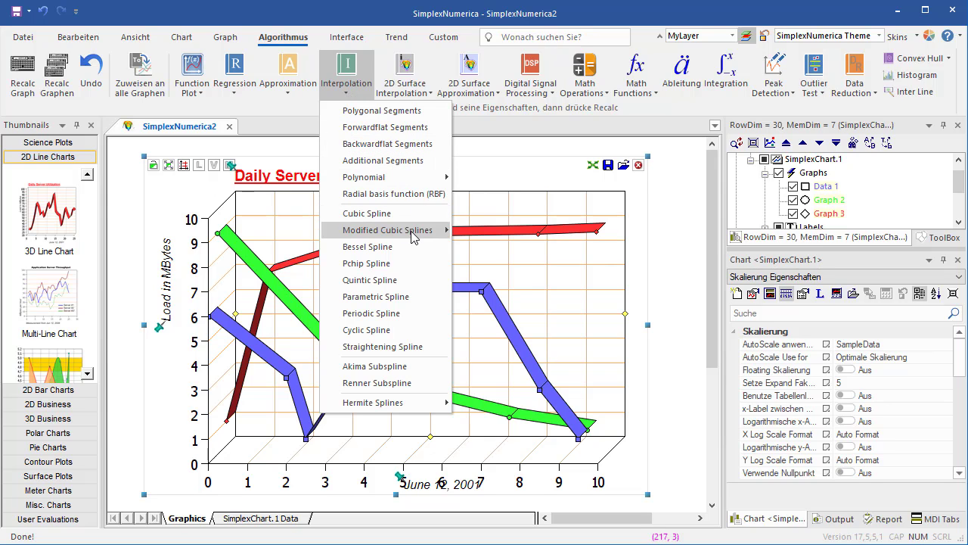
pyautogui.moveTo(415, 237)
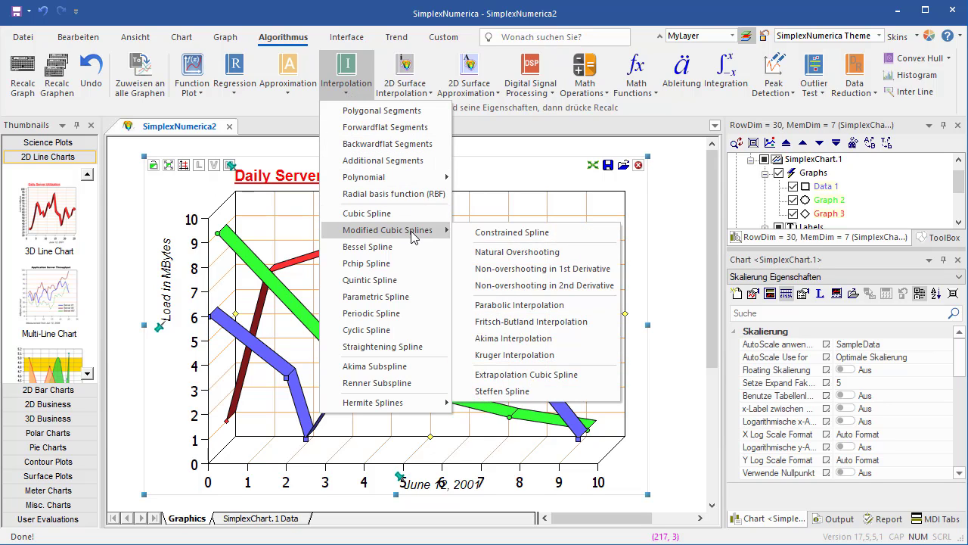
pyautogui.click(514, 391)
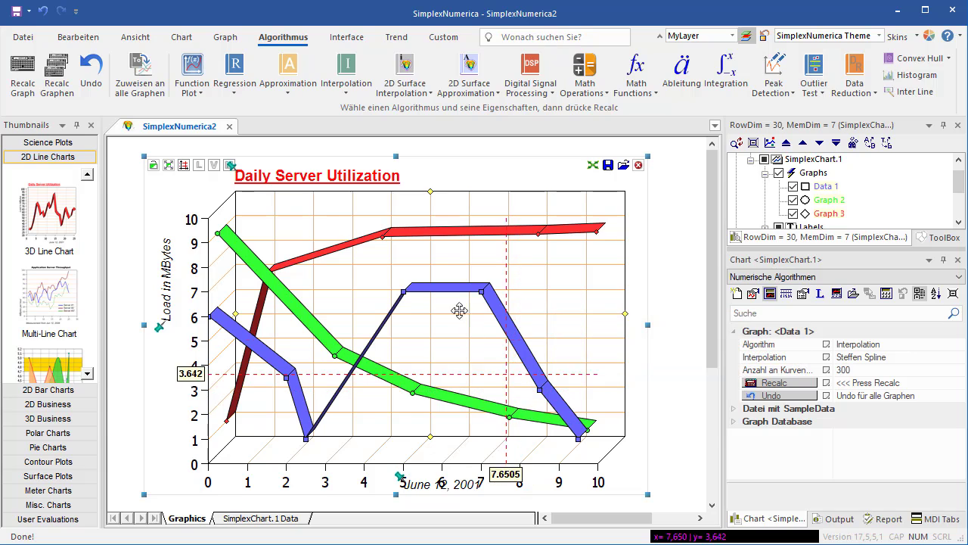
pyautogui.click(138, 85)
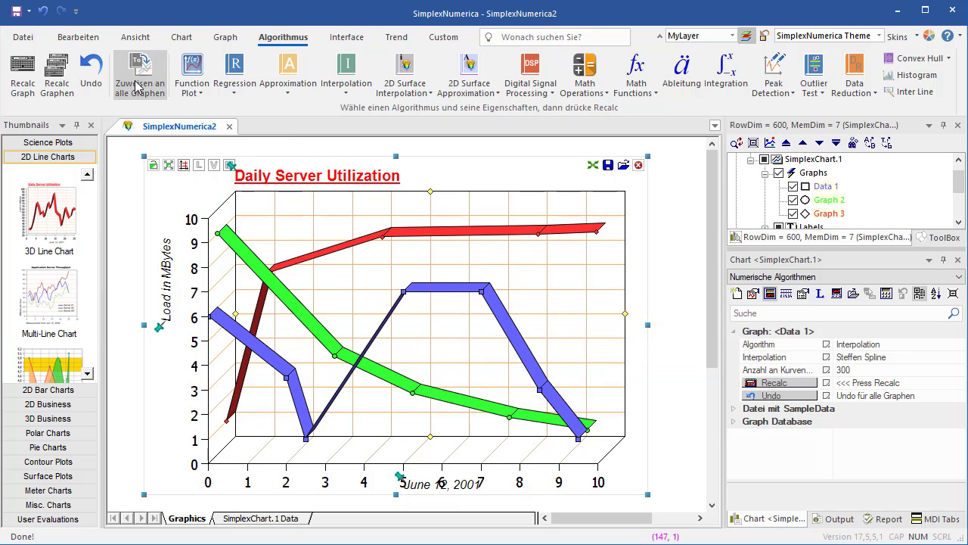
pyautogui.click(56, 86)
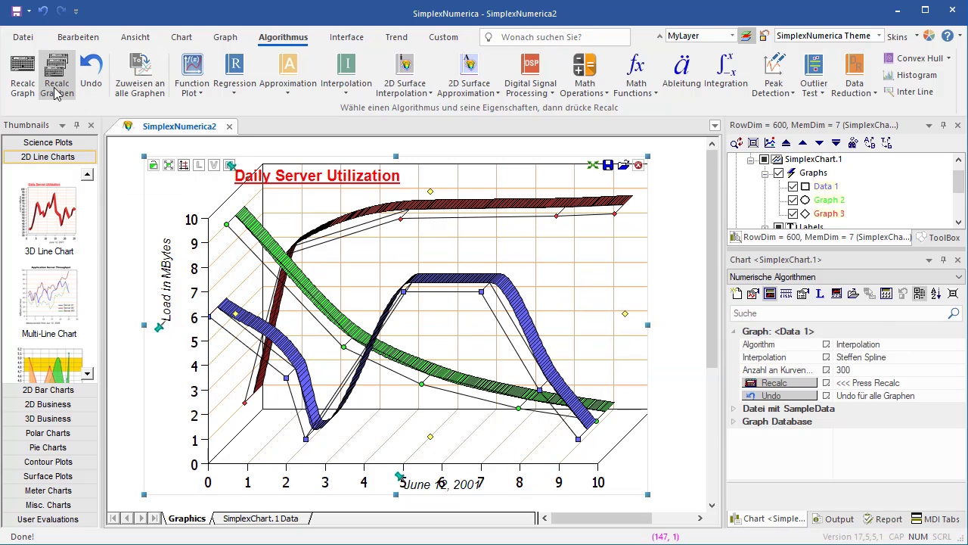
# Step: Hide the markers and filled polygons of the graphs in the 3D line chart, keeping only the interpolated curves
pyautogui.click(225, 37)
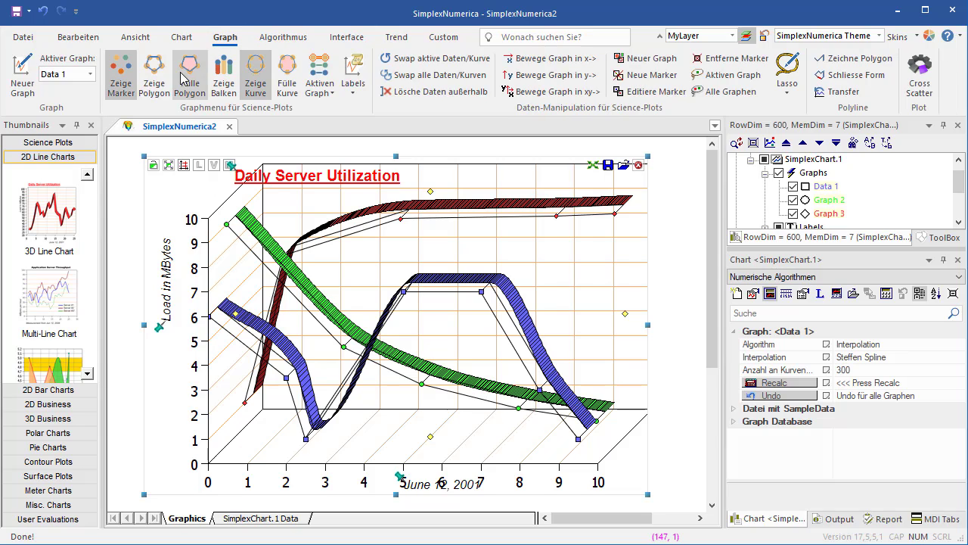
pyautogui.click(122, 82)
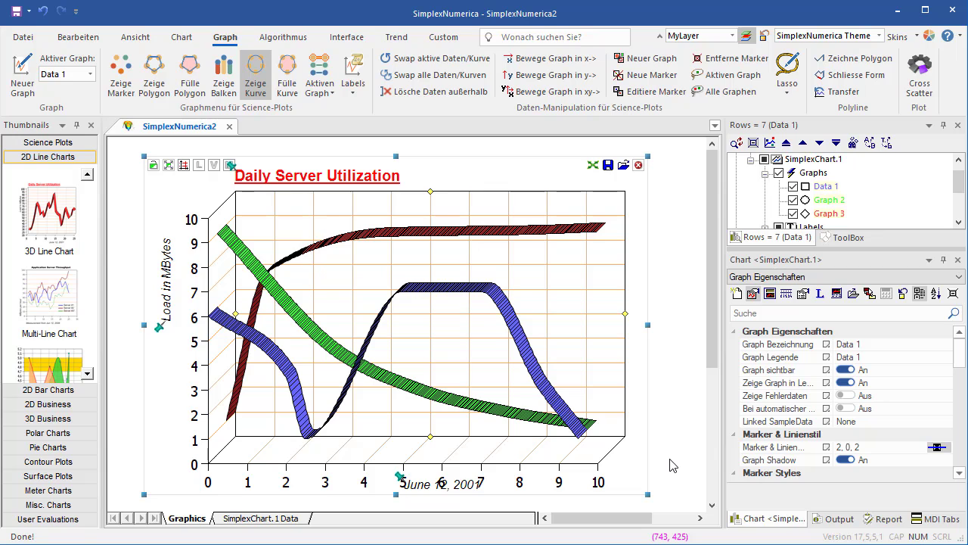
# Step: Shift the Daily Server Utilization title slightly to the right and move the June 12, 2001 label up above the x-axis
pyautogui.click(236, 174)
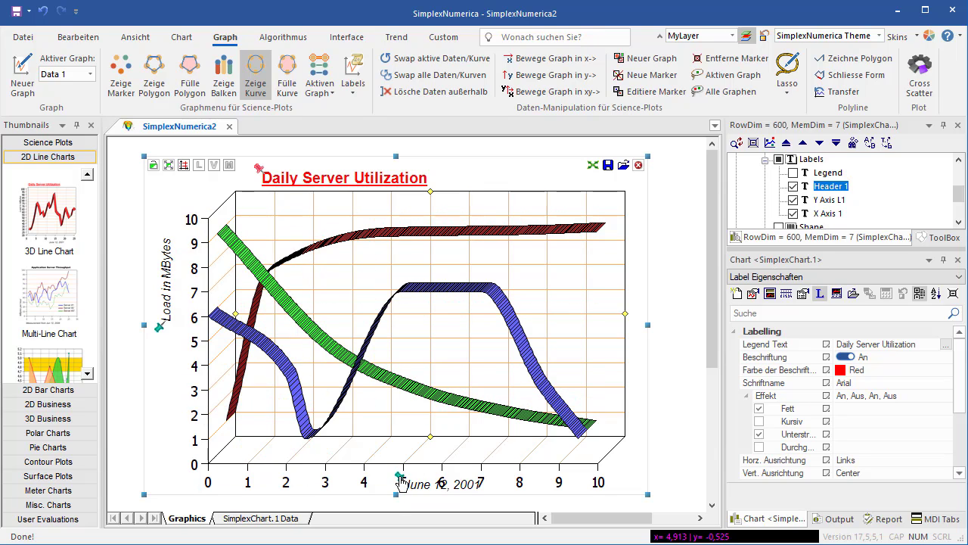
pyautogui.moveTo(399, 483); pyautogui.dragTo(376, 452)
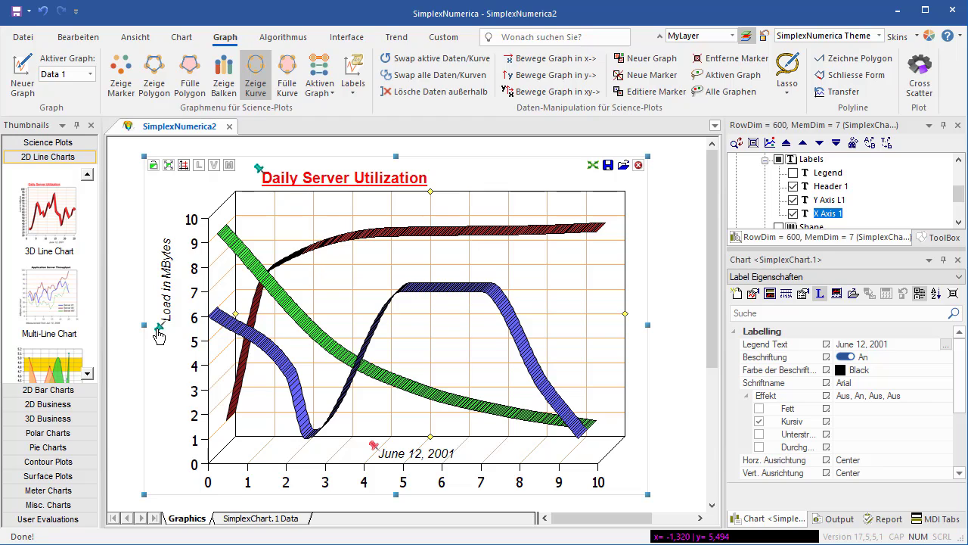
# Step: Move the Load in MBytes label of the 3D line chart slightly upward along the y-axis
pyautogui.moveTo(159, 330); pyautogui.dragTo(156, 305)
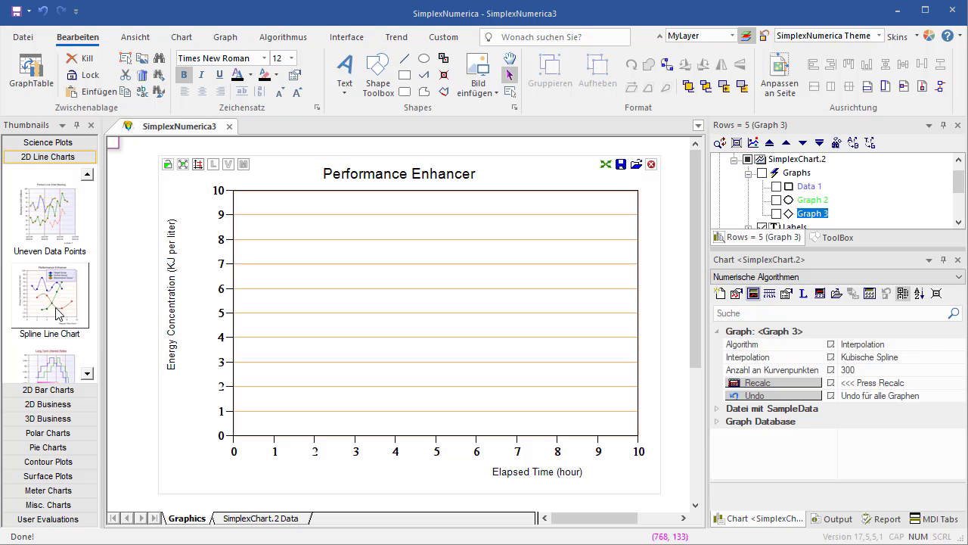
# Step: Import CubicSpline Grid Points.xlsx into the spline line chart using the filtered Excel import with default settings, adjust colors and line styles, and return to the graphics view
pyautogui.click(28, 38)
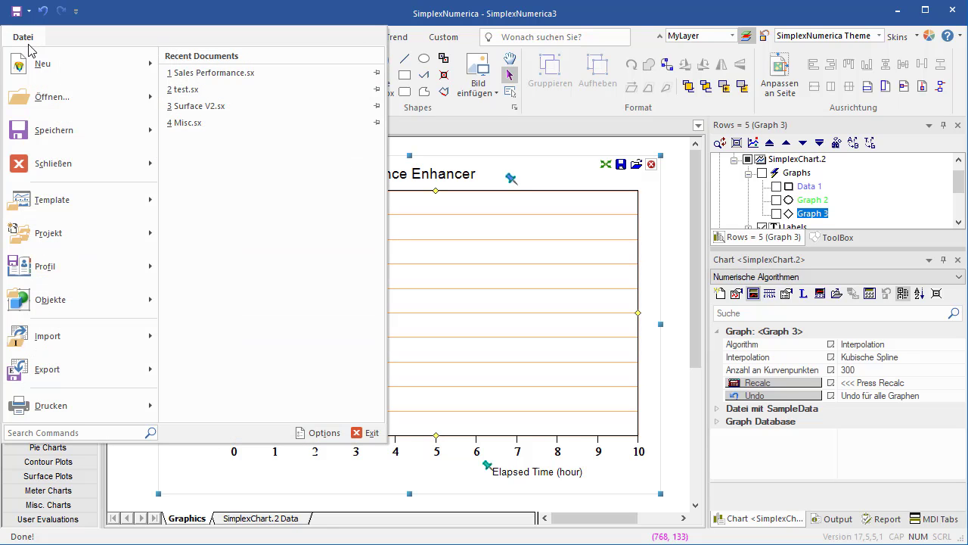
pyautogui.moveTo(90, 336)
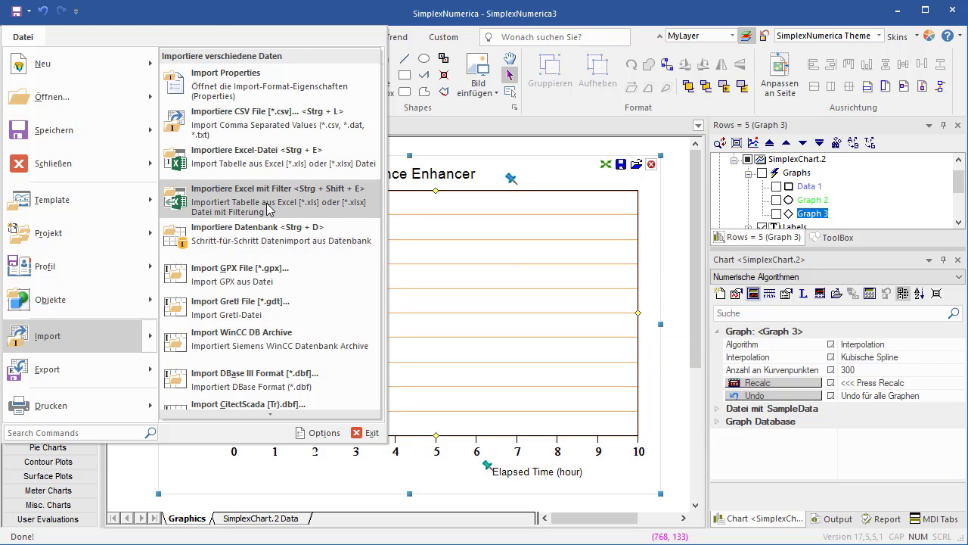
pyautogui.click(268, 208)
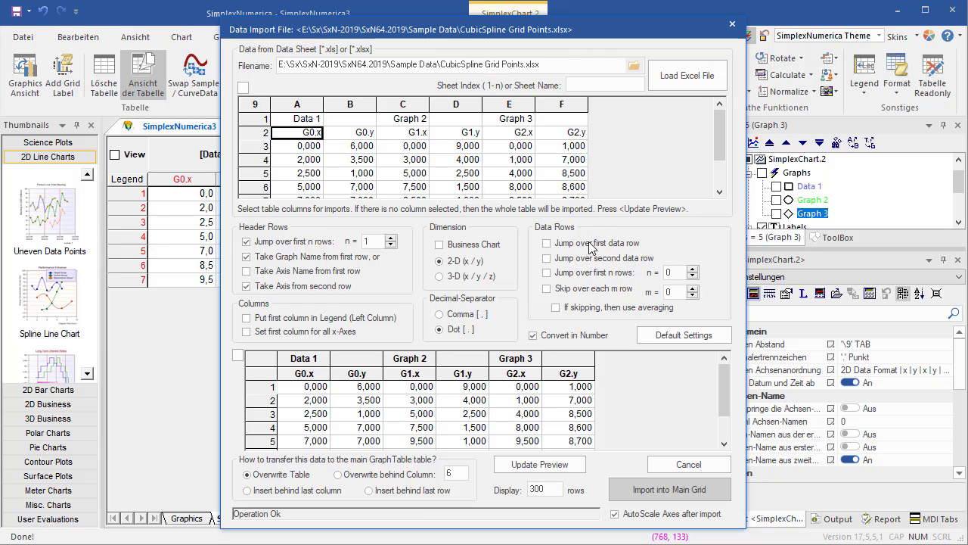
pyautogui.click(668, 340)
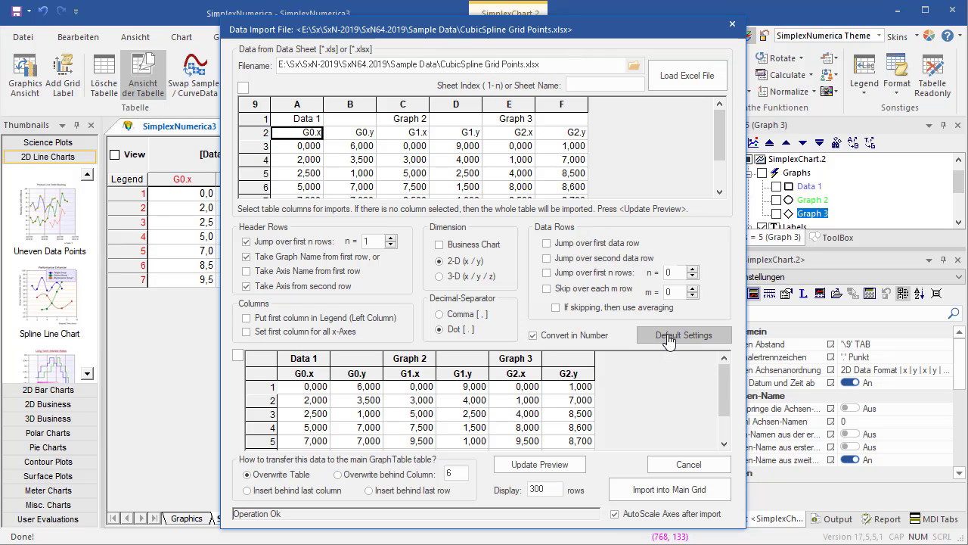
pyautogui.click(636, 491)
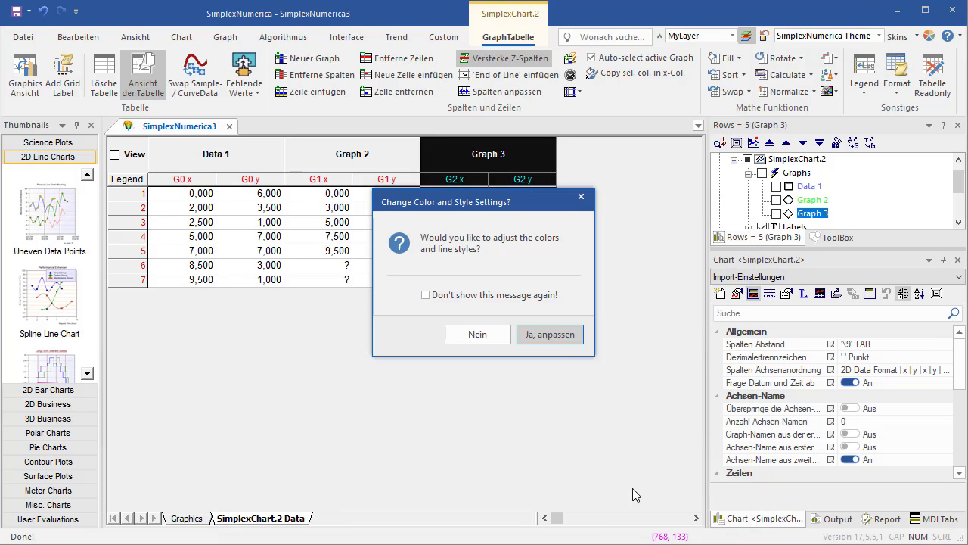
pyautogui.click(561, 342)
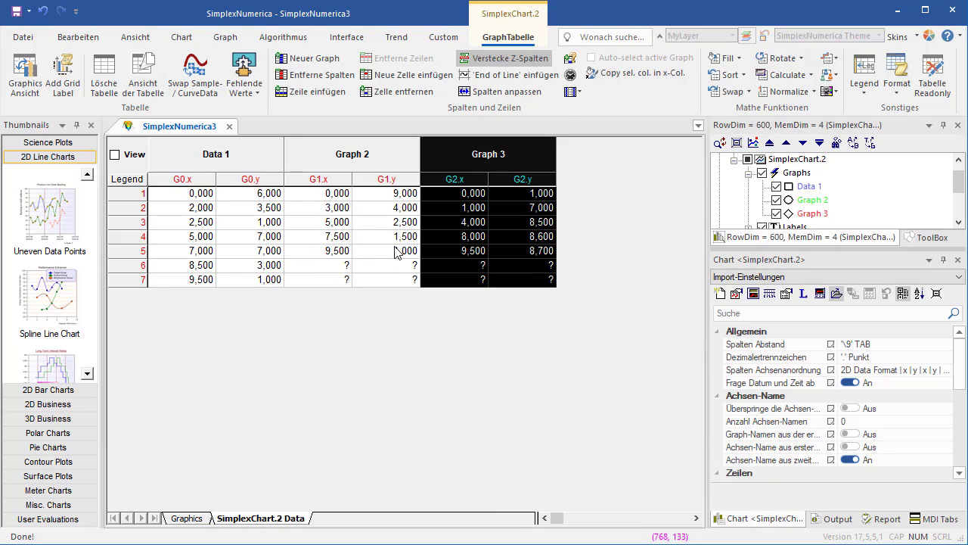
pyautogui.click(31, 91)
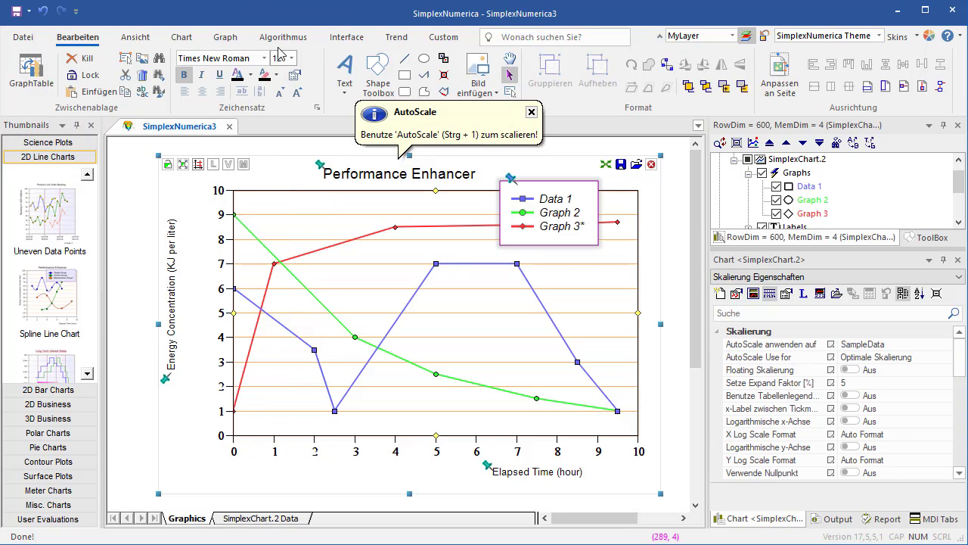
# Step: Recalculate Data 1, Graph 2 and Graph 3 one by one with the Kubische Spline interpolation and check the algorithm output
pyautogui.click(808, 189)
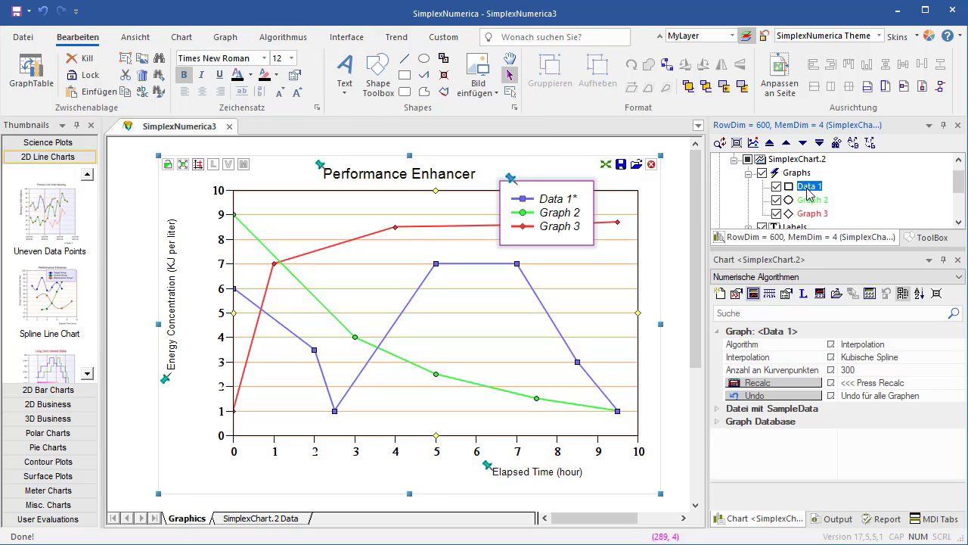
pyautogui.click(755, 384)
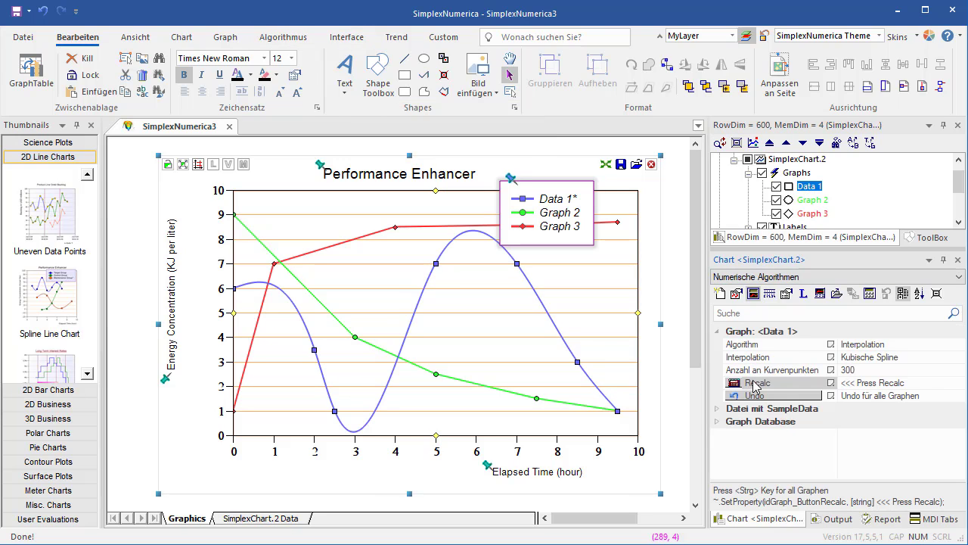
pyautogui.click(809, 200)
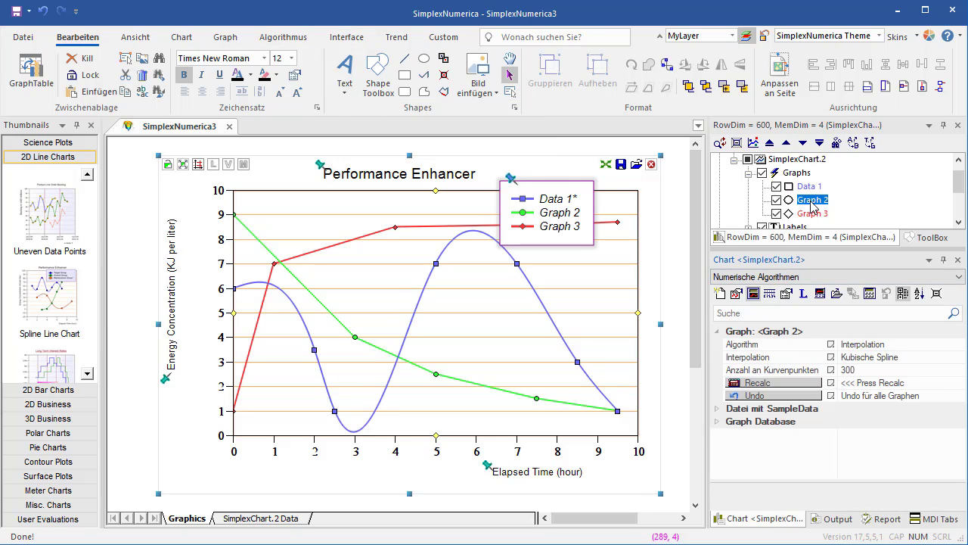
pyautogui.click(780, 383)
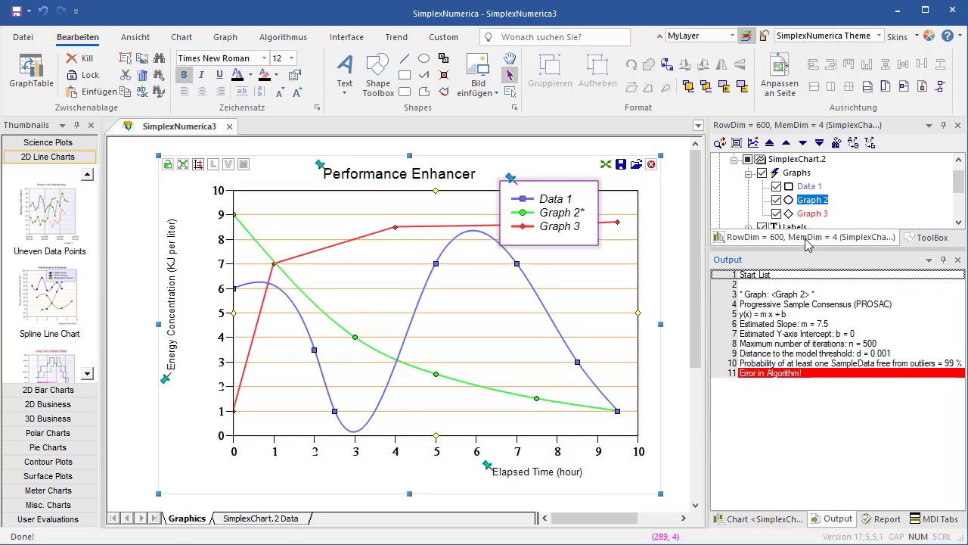
pyautogui.click(812, 214)
pyautogui.click(783, 384)
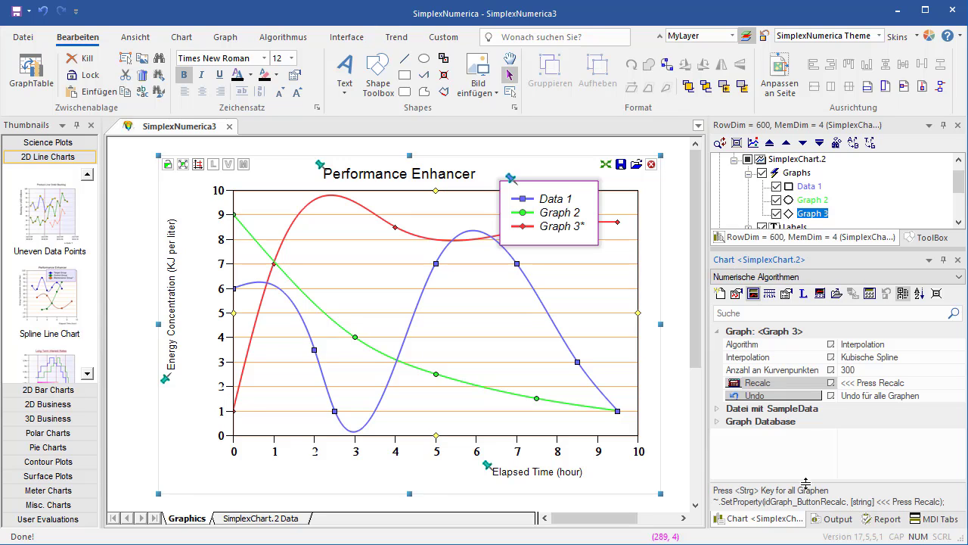
pyautogui.click(833, 519)
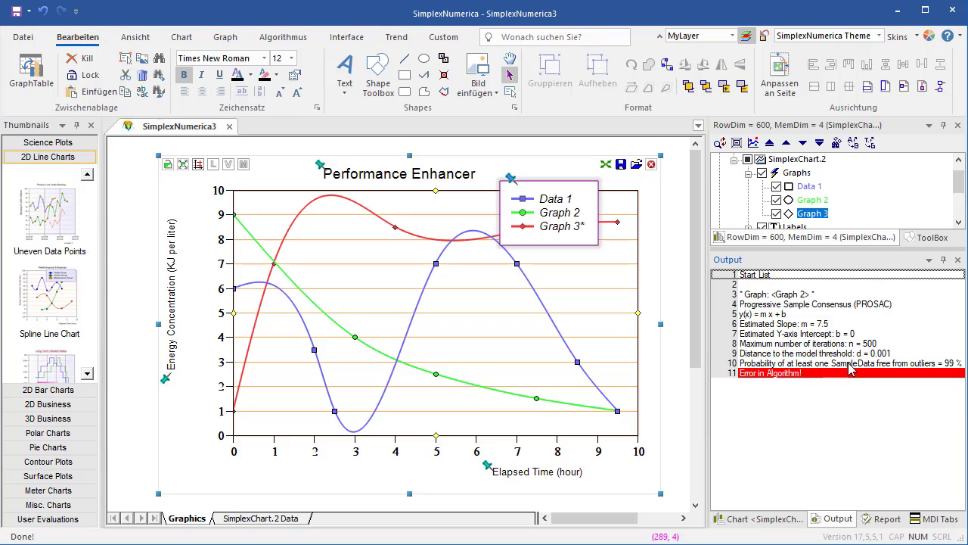
pyautogui.click(766, 520)
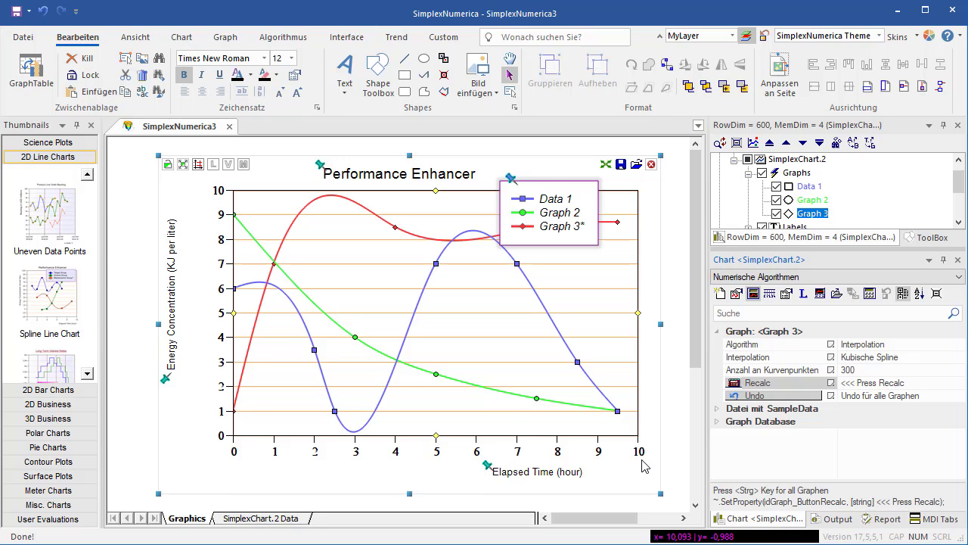
# Step: Move the Performance Enhancer chart's legend up, shift the axis labels slightly, and extend the plot area toward the y-axis label
pyautogui.moveTo(512, 184); pyautogui.dragTo(502, 159)
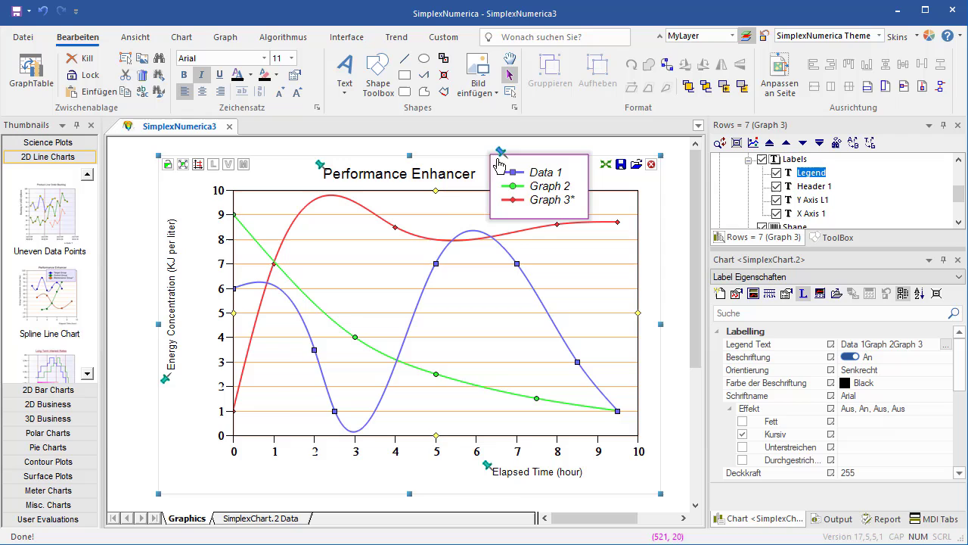
pyautogui.click(167, 380)
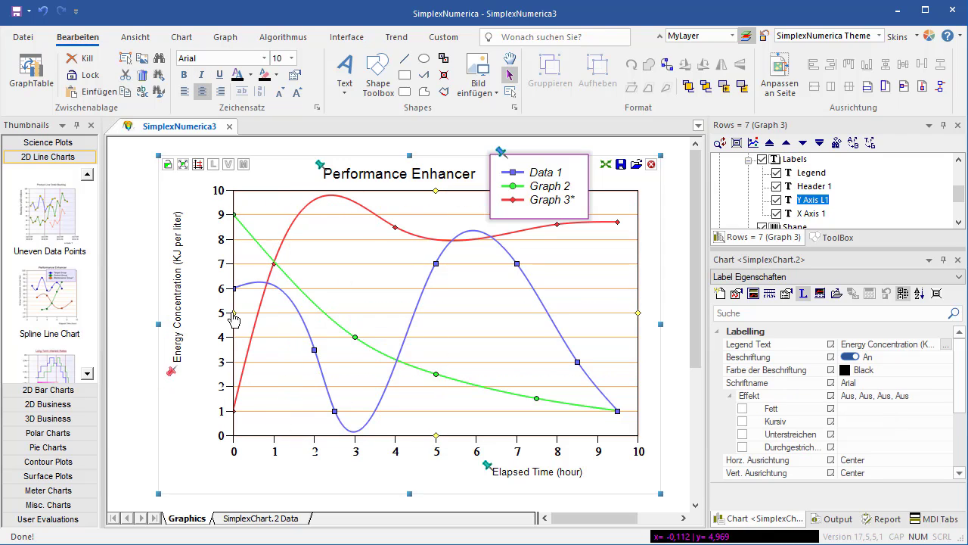
pyautogui.moveTo(233, 319); pyautogui.dragTo(217, 319)
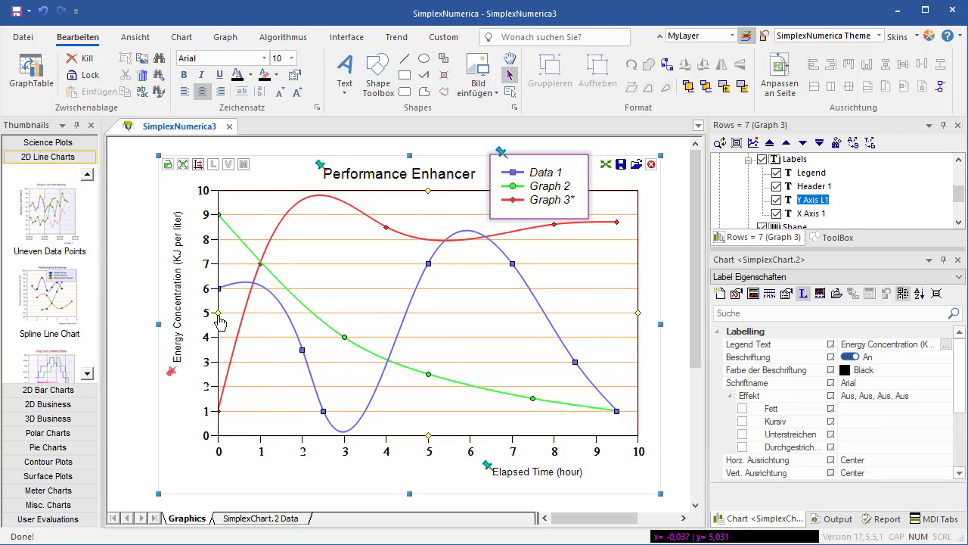
pyautogui.click(487, 467)
pyautogui.moveTo(488, 471); pyautogui.dragTo(482, 470)
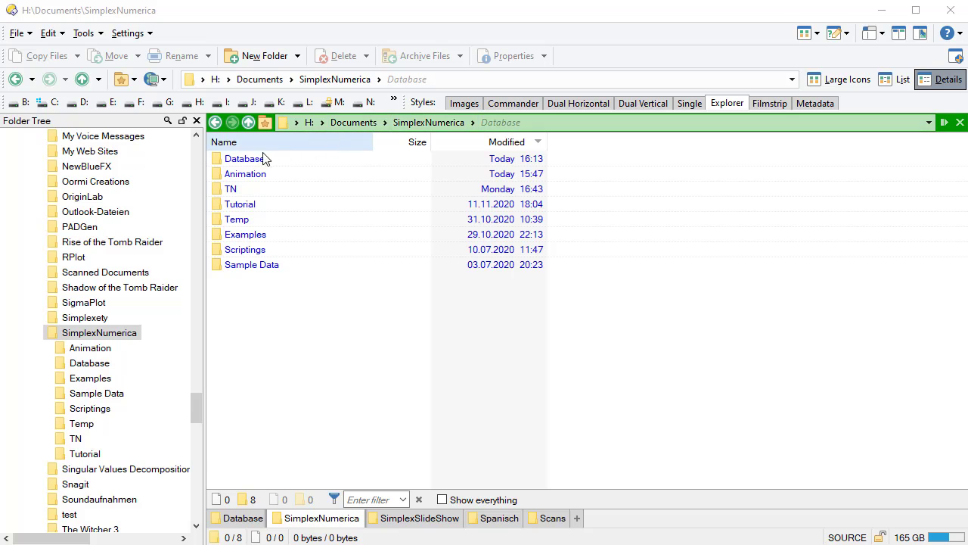
# Step: In the file manager, open the SimplexNumerica Database folder, widen the name column, and open Gas Engine Report.mdb
pyautogui.doubleClick(242, 164)
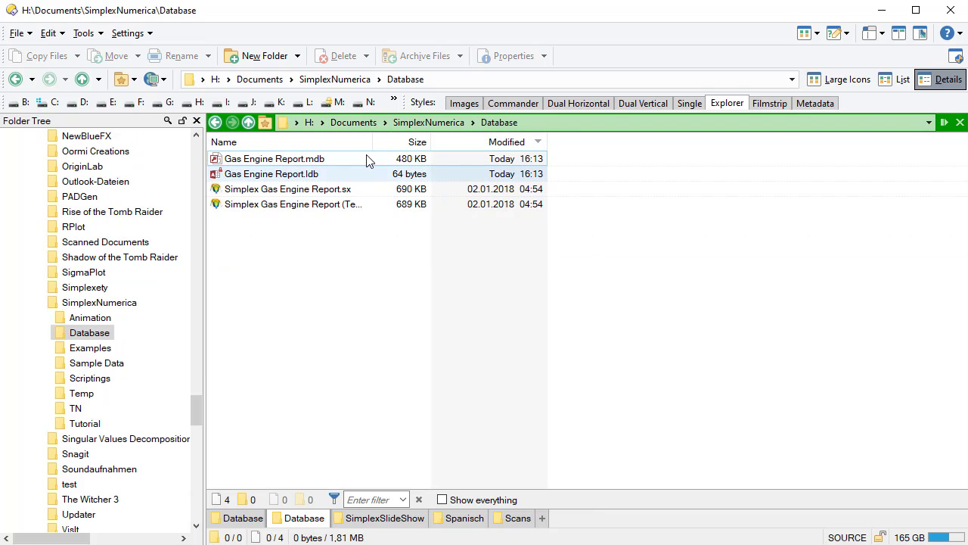
pyautogui.moveTo(374, 144); pyautogui.dragTo(460, 144)
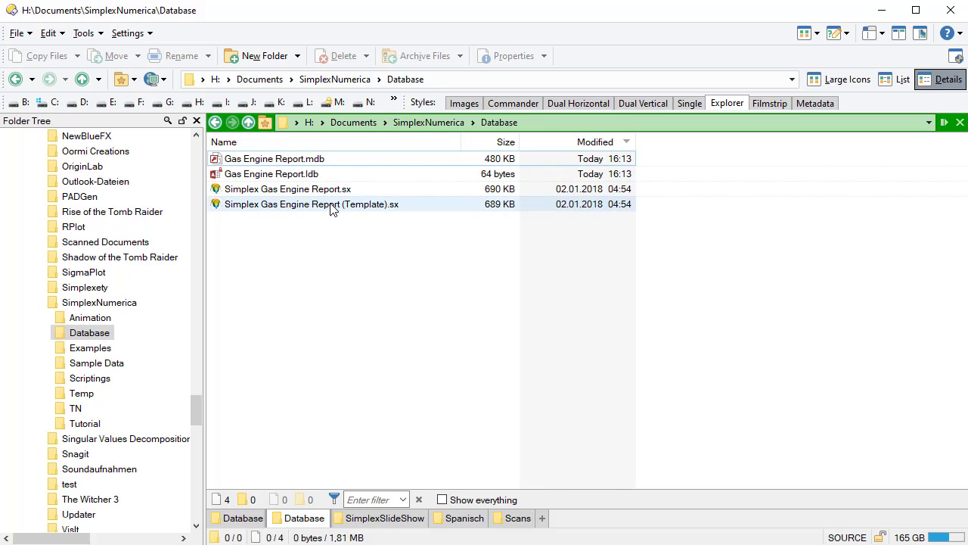
pyautogui.doubleClick(333, 159)
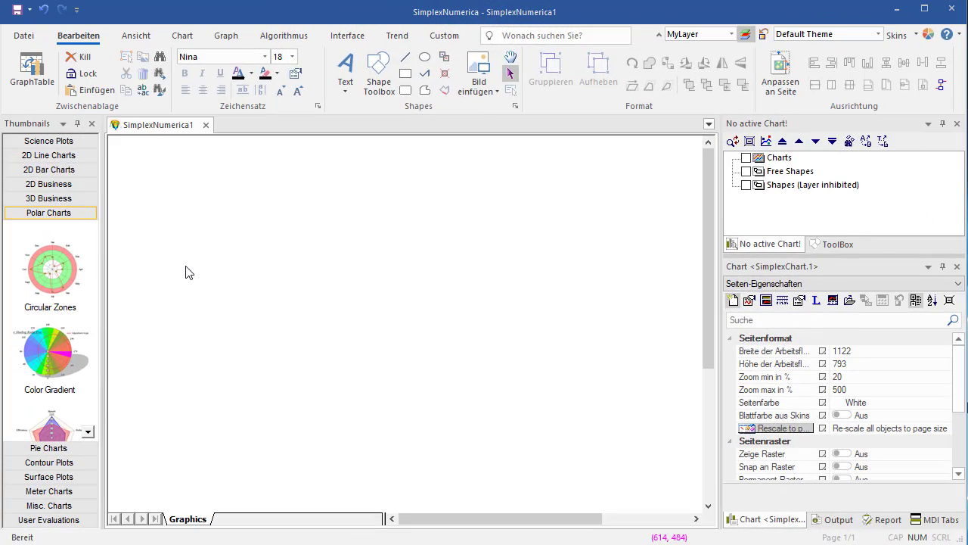
# Step: In SimplexNumerica, place the 2D Business Line Chart on the empty page, reposition it toward the upper-left corner and widen it
pyautogui.click(59, 186)
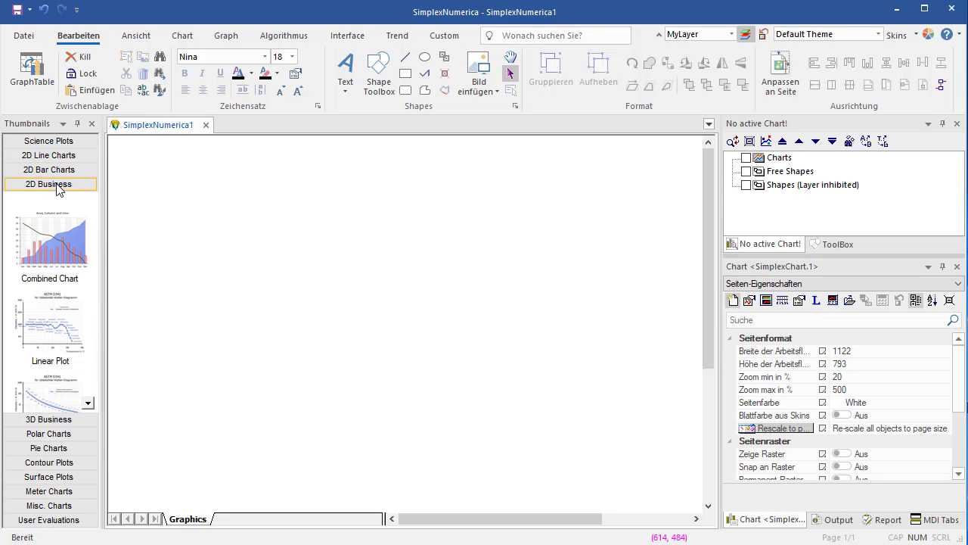
pyautogui.click(88, 402)
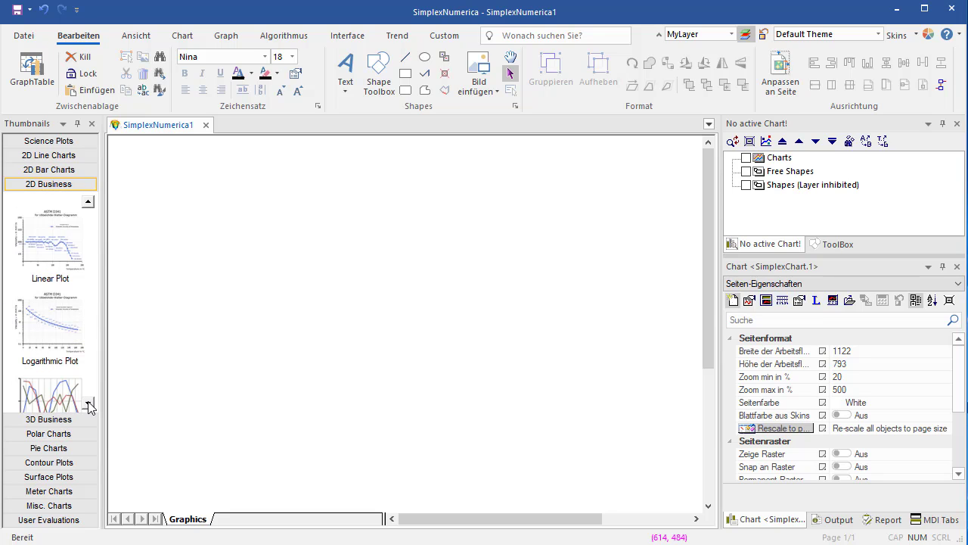
pyautogui.click(88, 404)
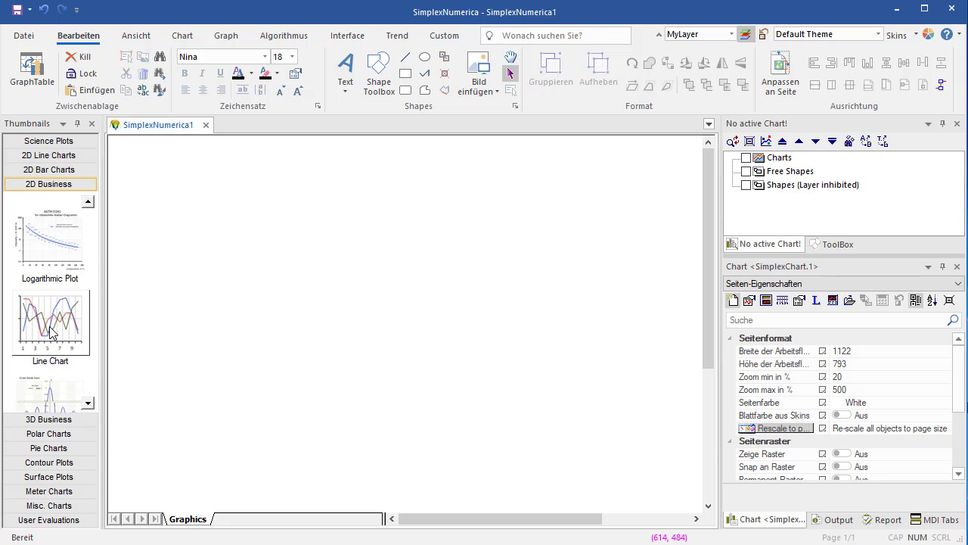
pyautogui.moveTo(51, 333); pyautogui.dragTo(194, 328)
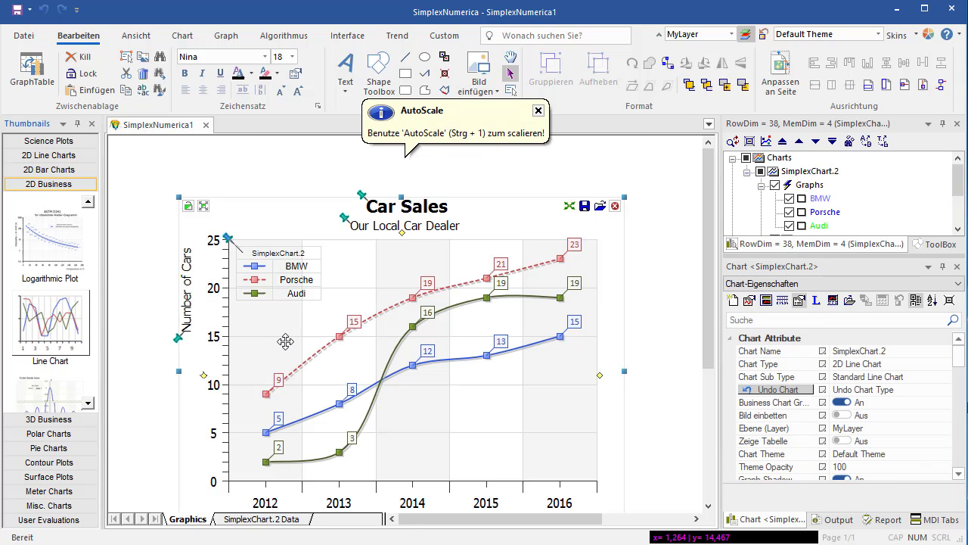
pyautogui.moveTo(264, 309); pyautogui.dragTo(236, 290)
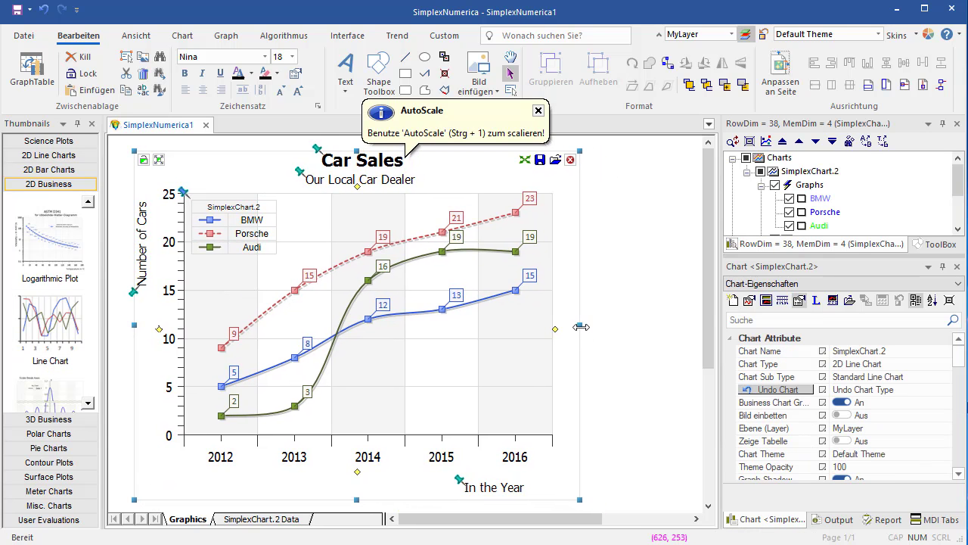
pyautogui.moveTo(591, 324); pyautogui.dragTo(658, 326)
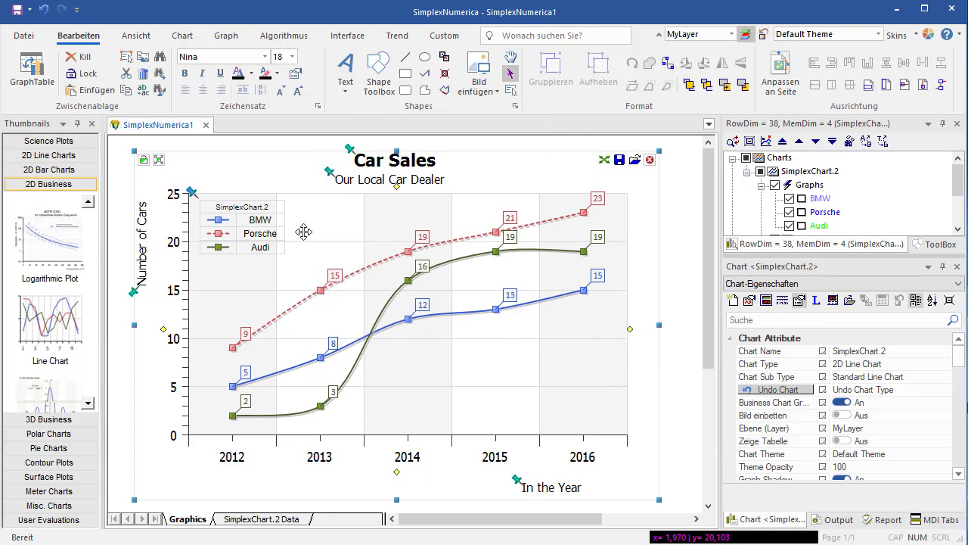
# Step: Start a database import, connect to the Microsoft Access file H:\Documents\SimplexNumerica\Database\Gas Engine Report.mdb, and proceed to the wizard's second page
pyautogui.click(24, 36)
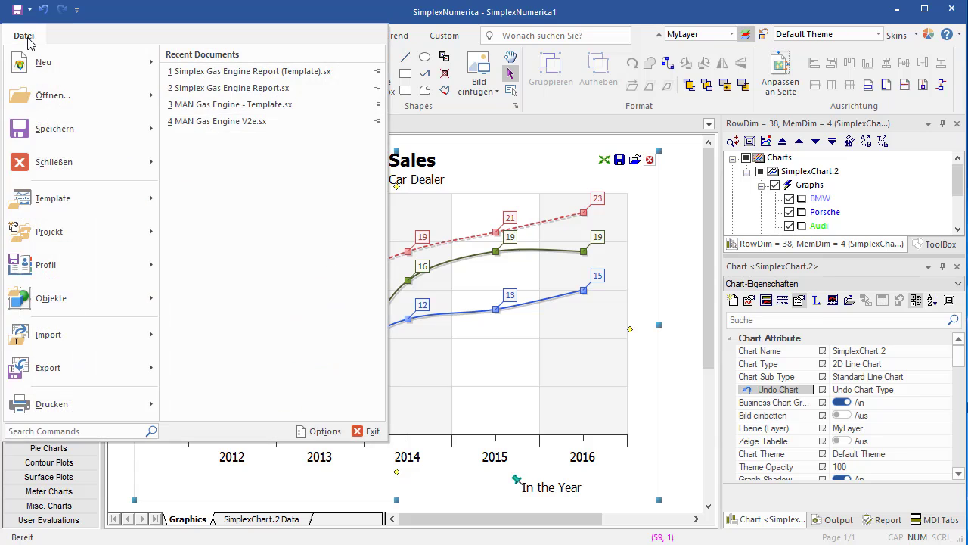
pyautogui.moveTo(89, 338)
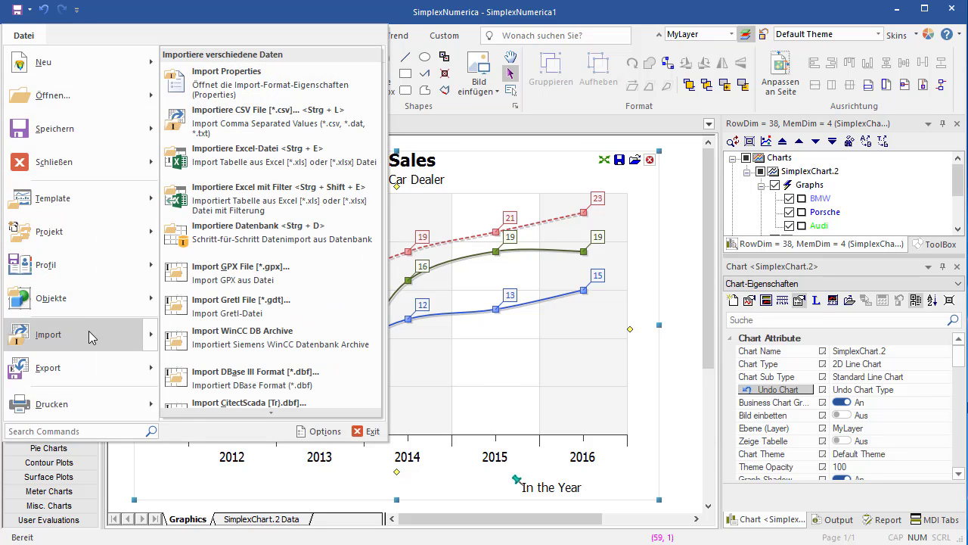
pyautogui.click(307, 239)
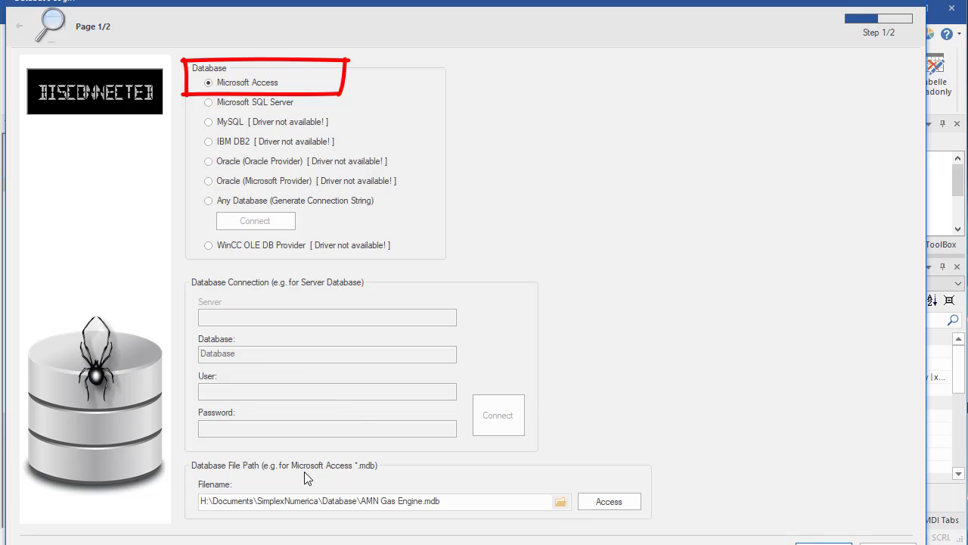
pyautogui.moveTo(446, 502); pyautogui.dragTo(174, 505)
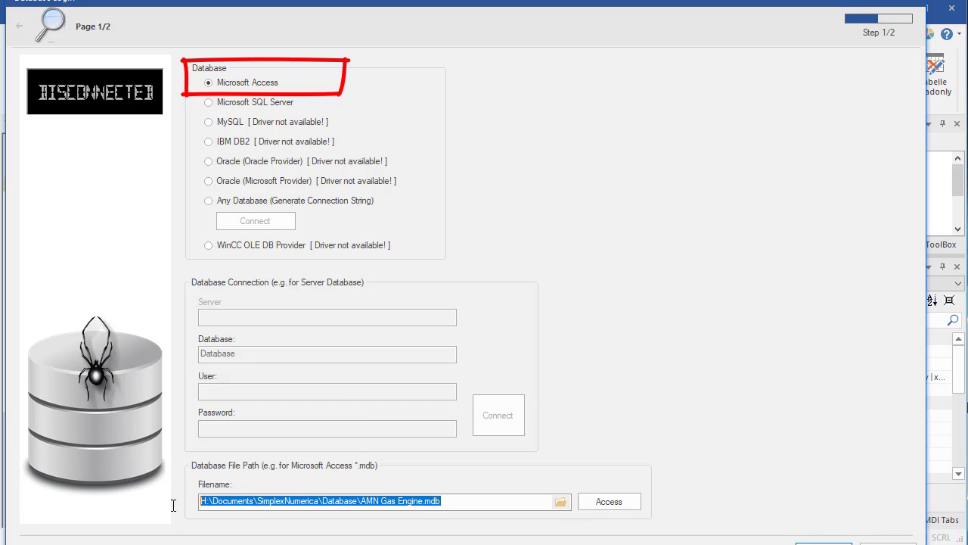
pyautogui.write('H:\\Documents\\SimplexNumerica\\Database\\Gas Engine Report.mdb')
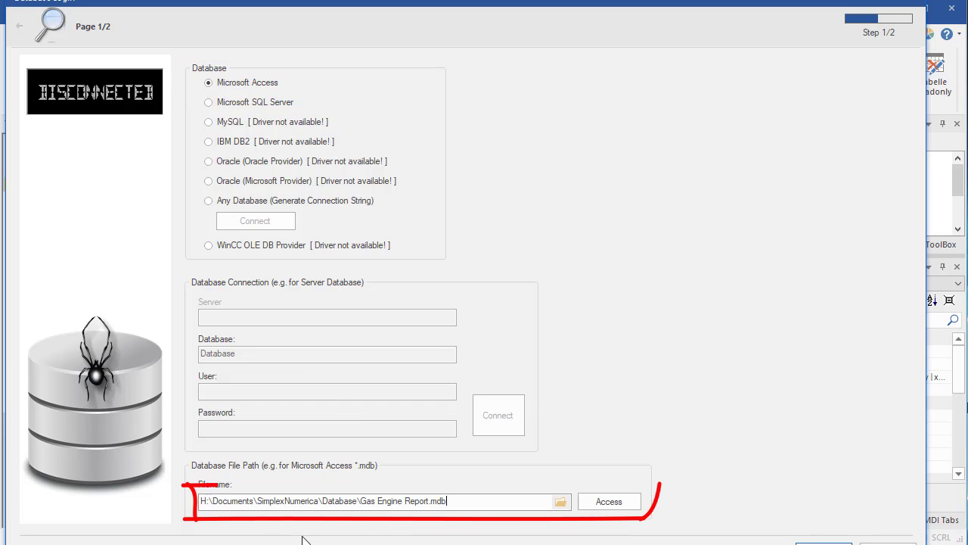
pyautogui.click(608, 503)
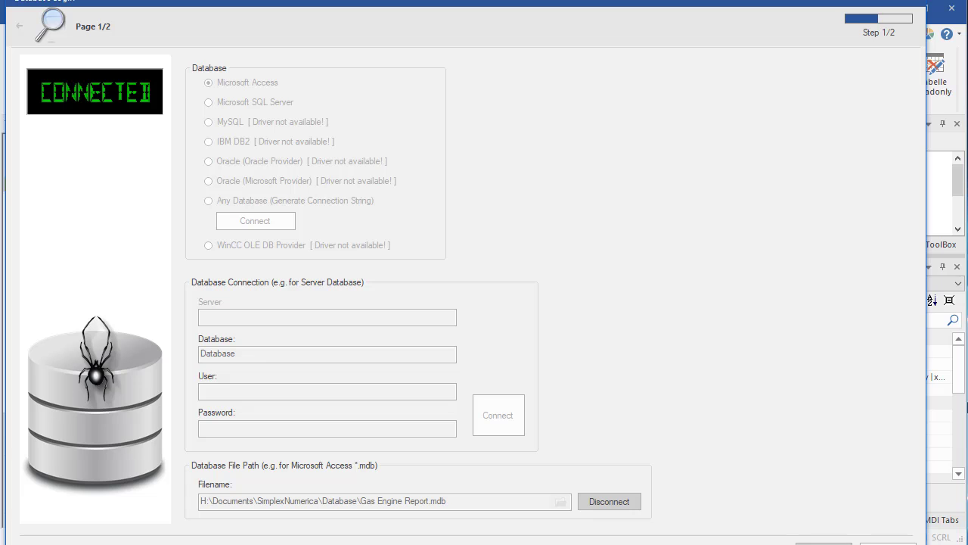
pyautogui.click(823, 543)
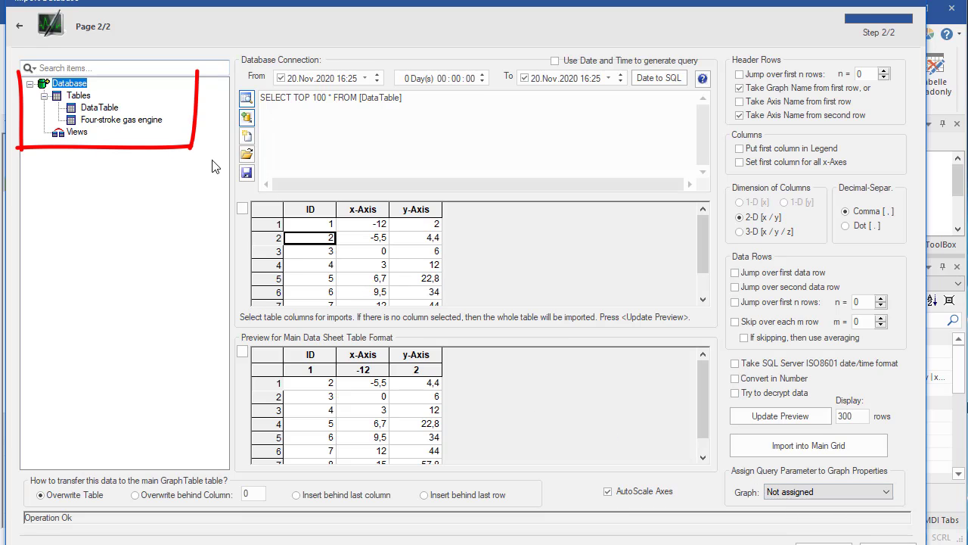
# Step: Choose DataTable as the import source, keep graph names taken from the first row, and disable taking axis names from the second row
pyautogui.click(96, 109)
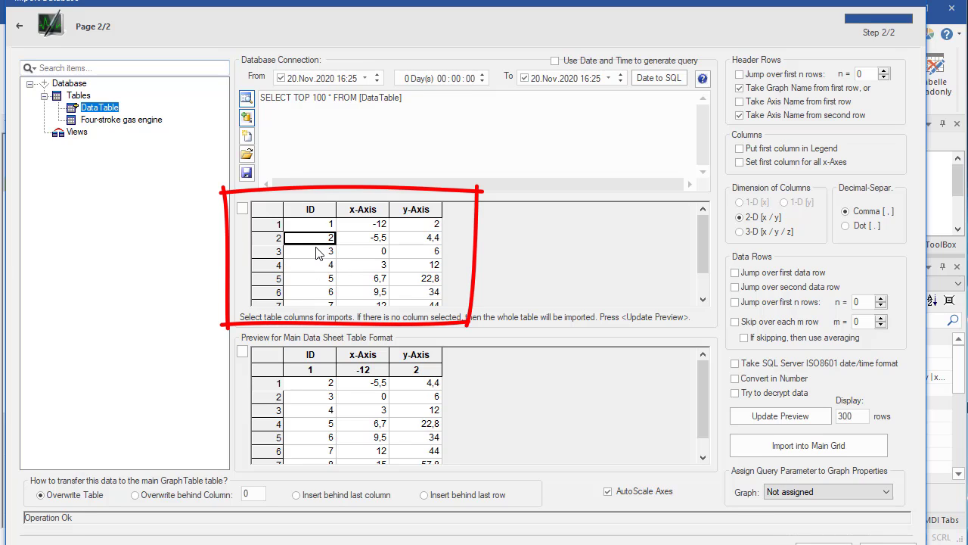
pyautogui.moveTo(250, 22)
pyautogui.mouseDown()
pyautogui.moveTo(241, 12)
pyautogui.moveTo(243, 22)
pyautogui.mouseUp()
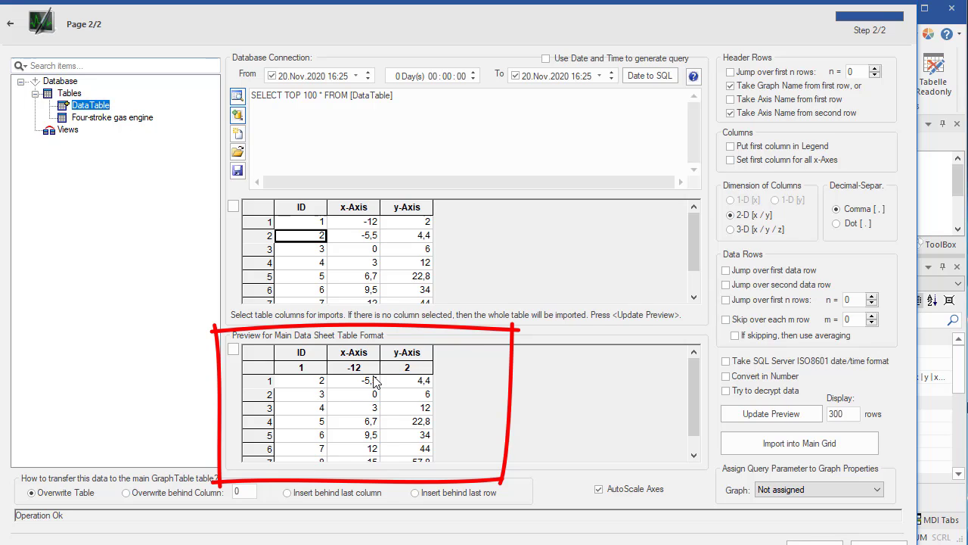
pyautogui.click(731, 86)
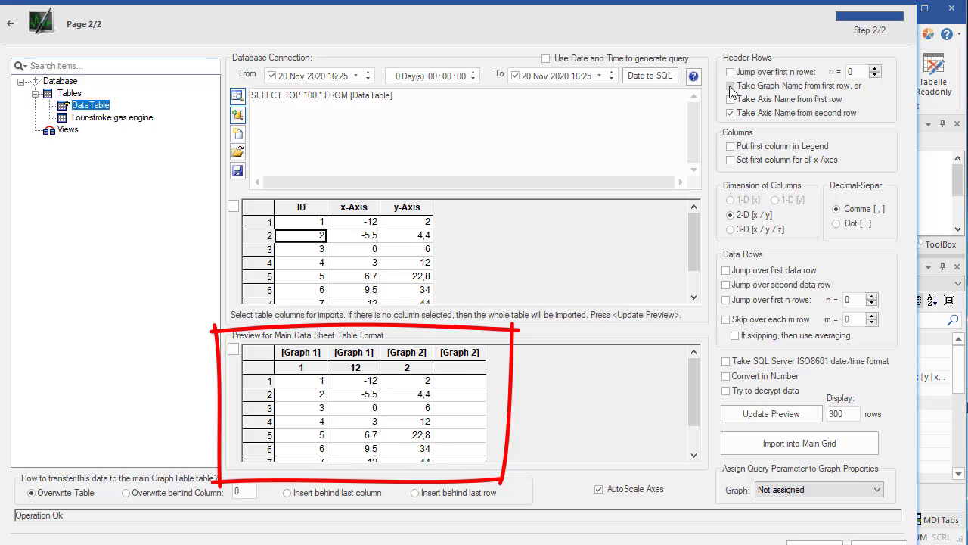
pyautogui.click(731, 86)
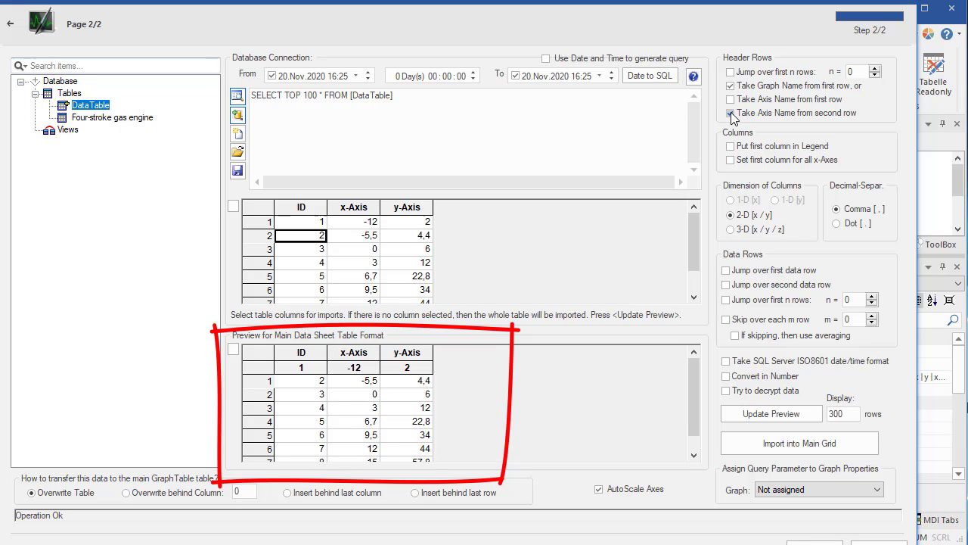
pyautogui.click(732, 114)
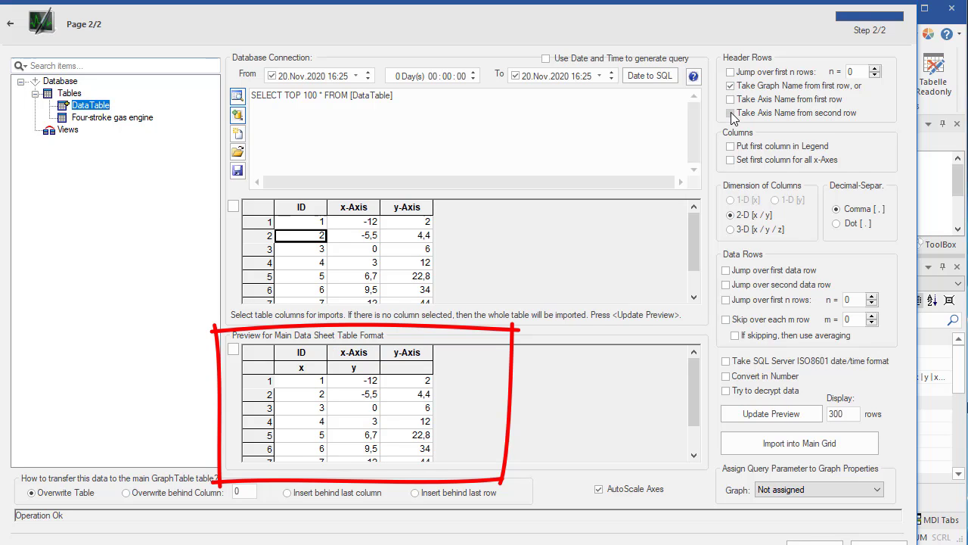
# Step: Select only the x-Axis and y-Axis columns, update the preview, and import them into the main grid
pyautogui.click(343, 206)
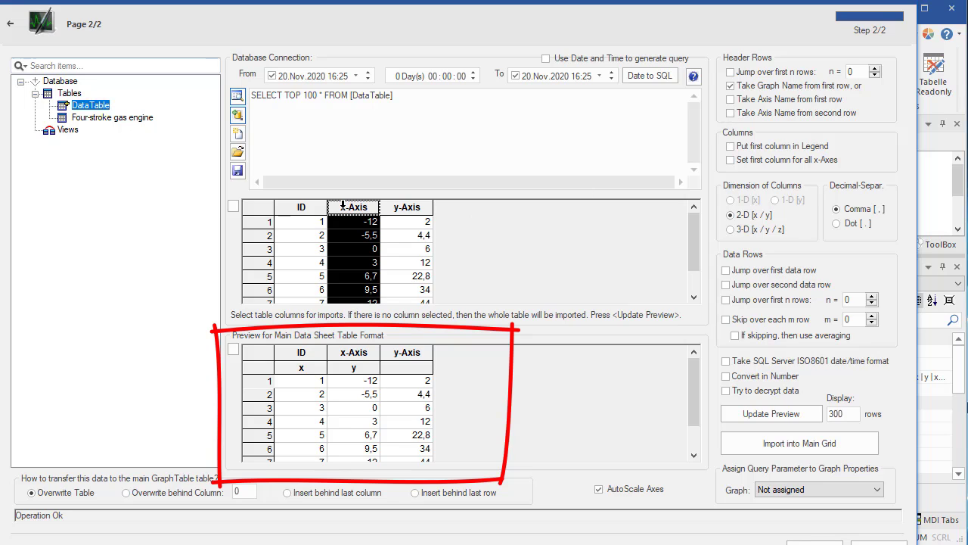
pyautogui.keyDown('ctrl'); pyautogui.click(407, 207); pyautogui.keyUp('ctrl')
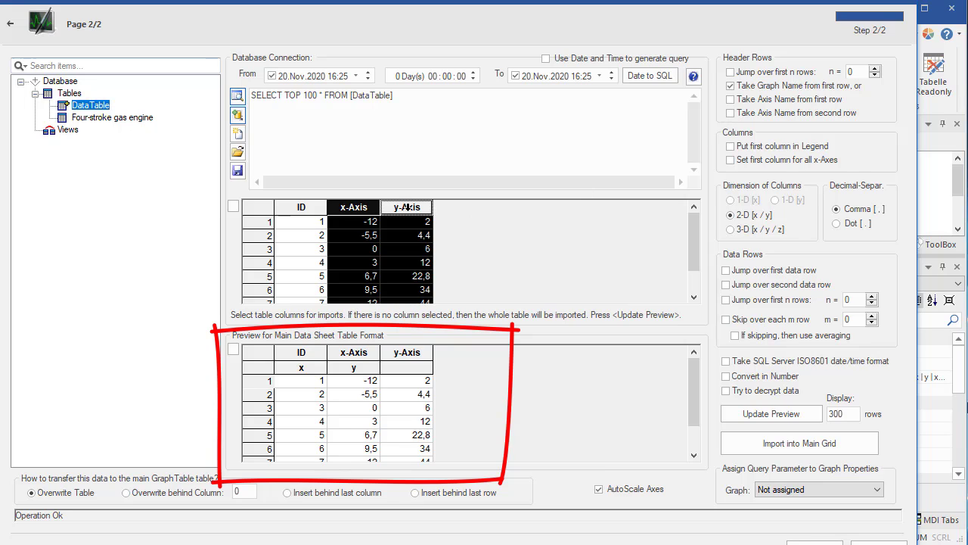
pyautogui.click(764, 417)
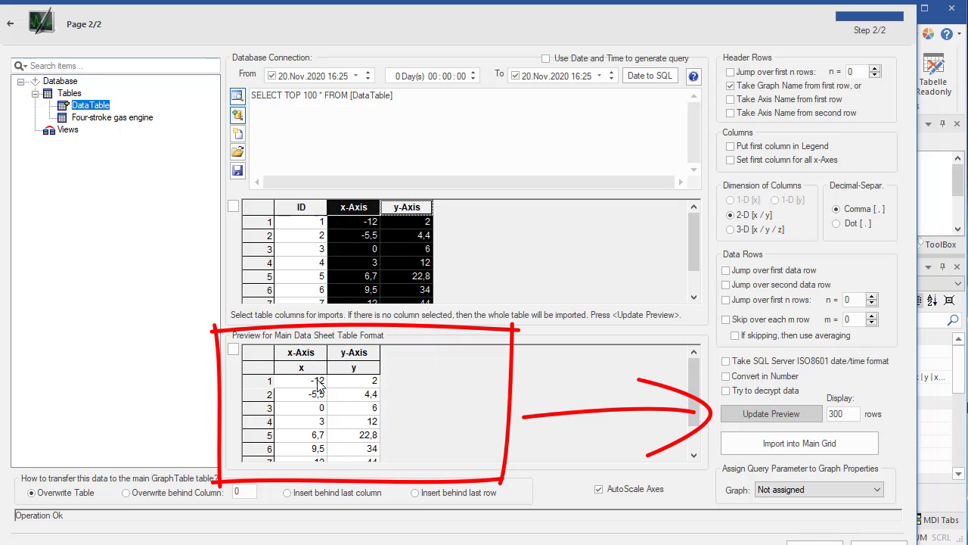
pyautogui.click(785, 446)
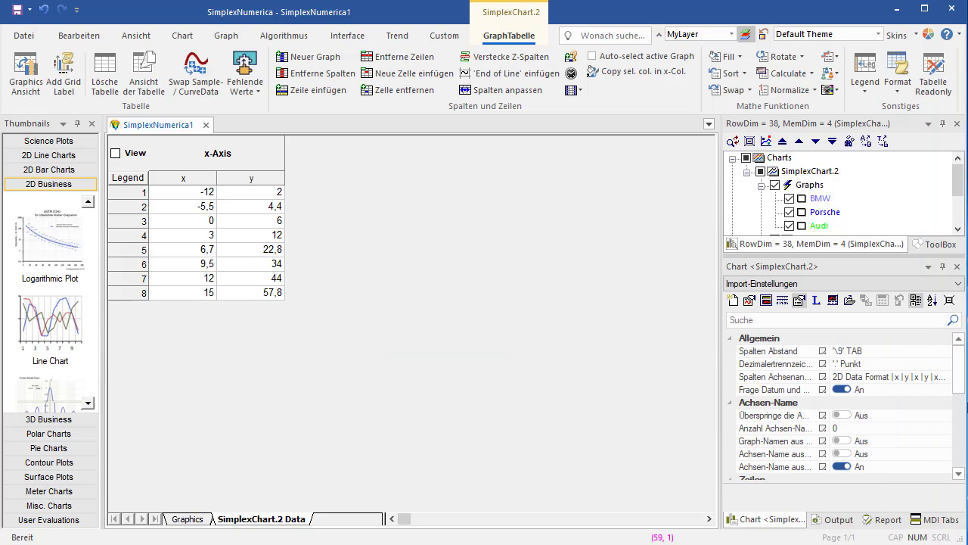
pyautogui.click(560, 338)
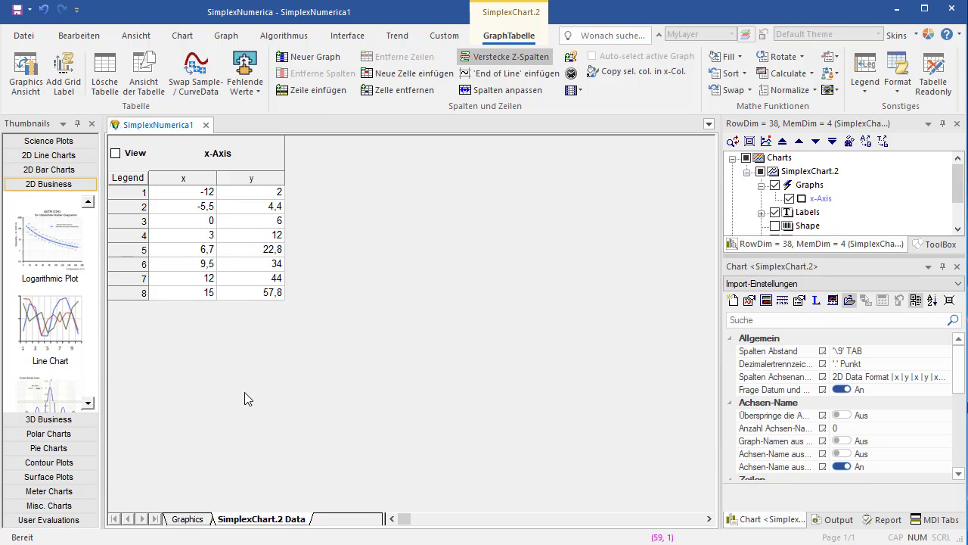
# Step: View the imported curve in the chart, and compare the chart's data sheet side by side with the DataTable window in Access
pyautogui.click(197, 520)
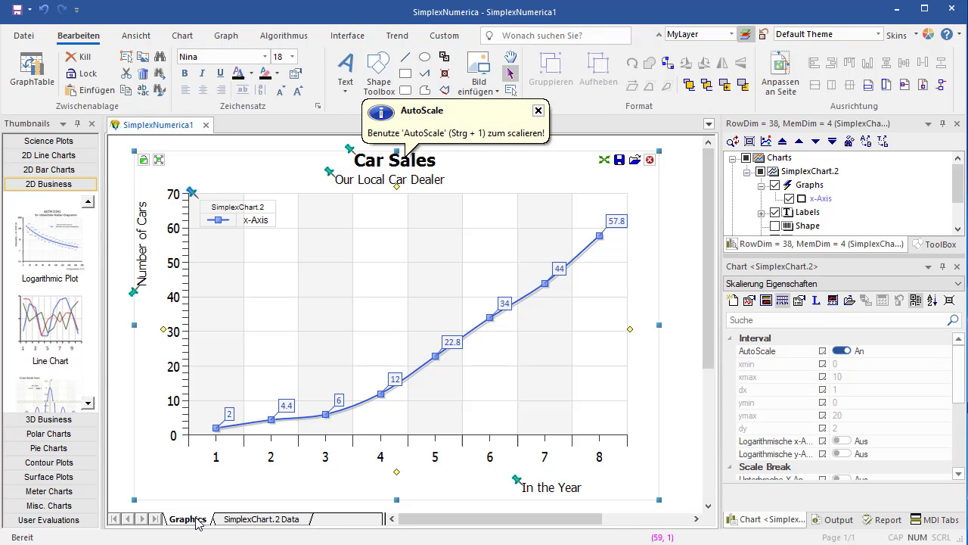
pyautogui.click(539, 112)
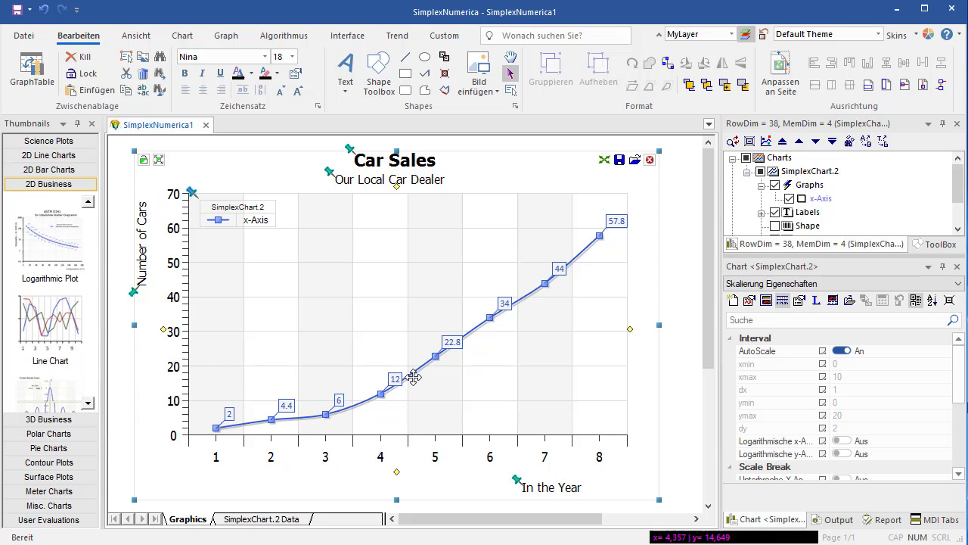
pyautogui.click(266, 519)
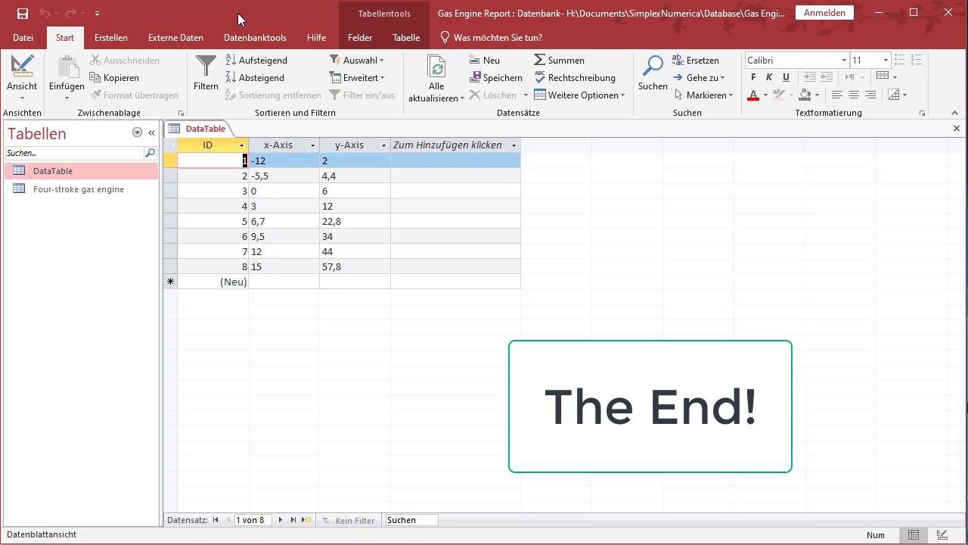
pyautogui.moveTo(237, 13); pyautogui.dragTo(550, 19)
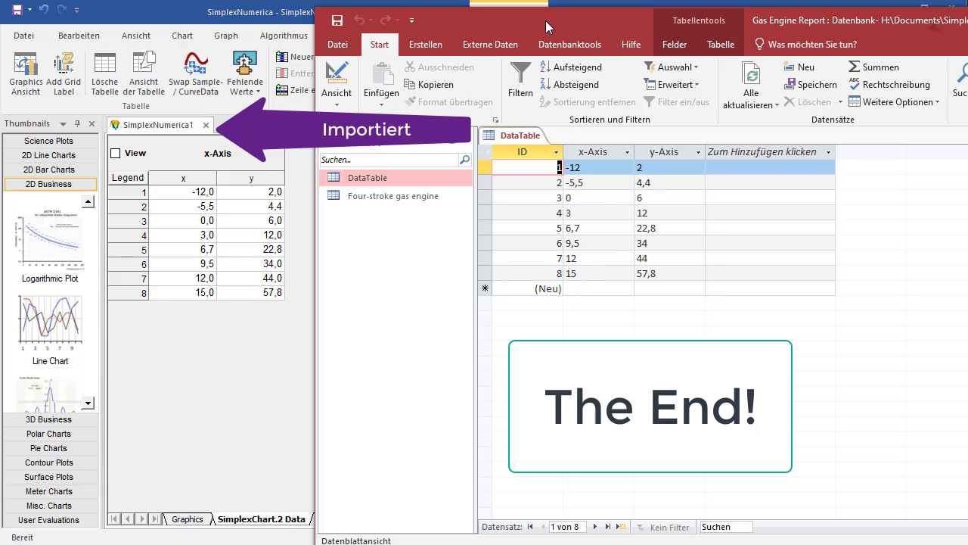
pyautogui.moveTo(546, 20); pyautogui.dragTo(541, 179)
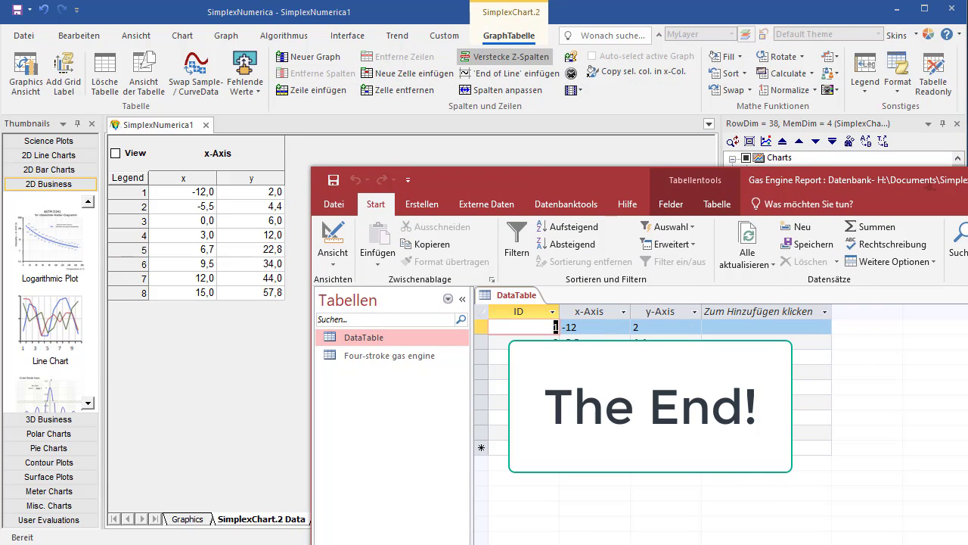